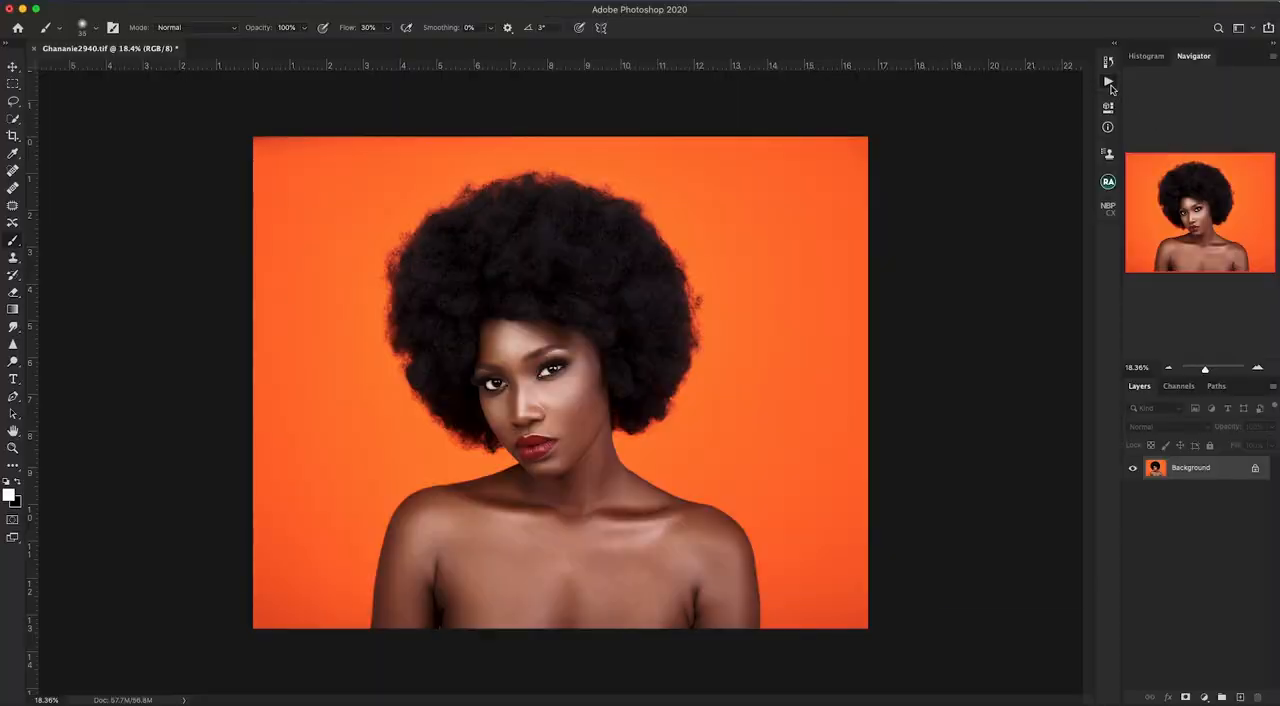
# - Display the available actions and turn off Button Mode so they are listed in their sets
pyautogui.click(1108, 83)
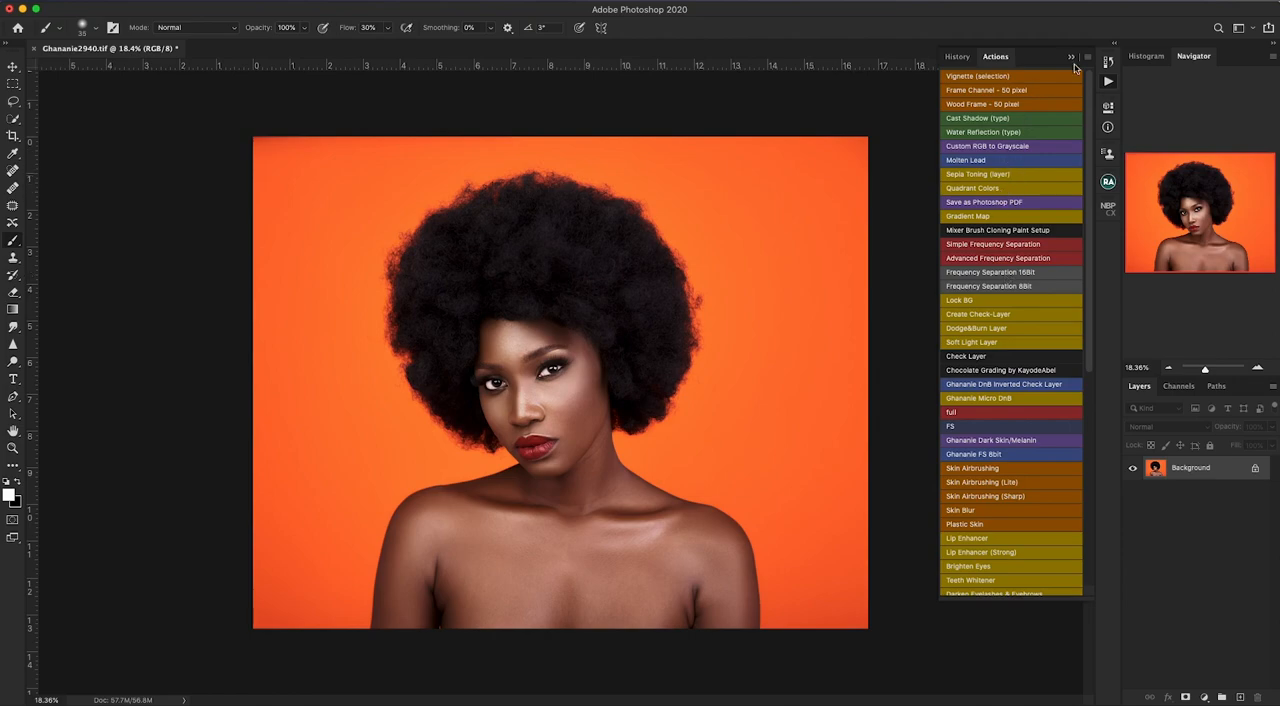
pyautogui.click(1088, 61)
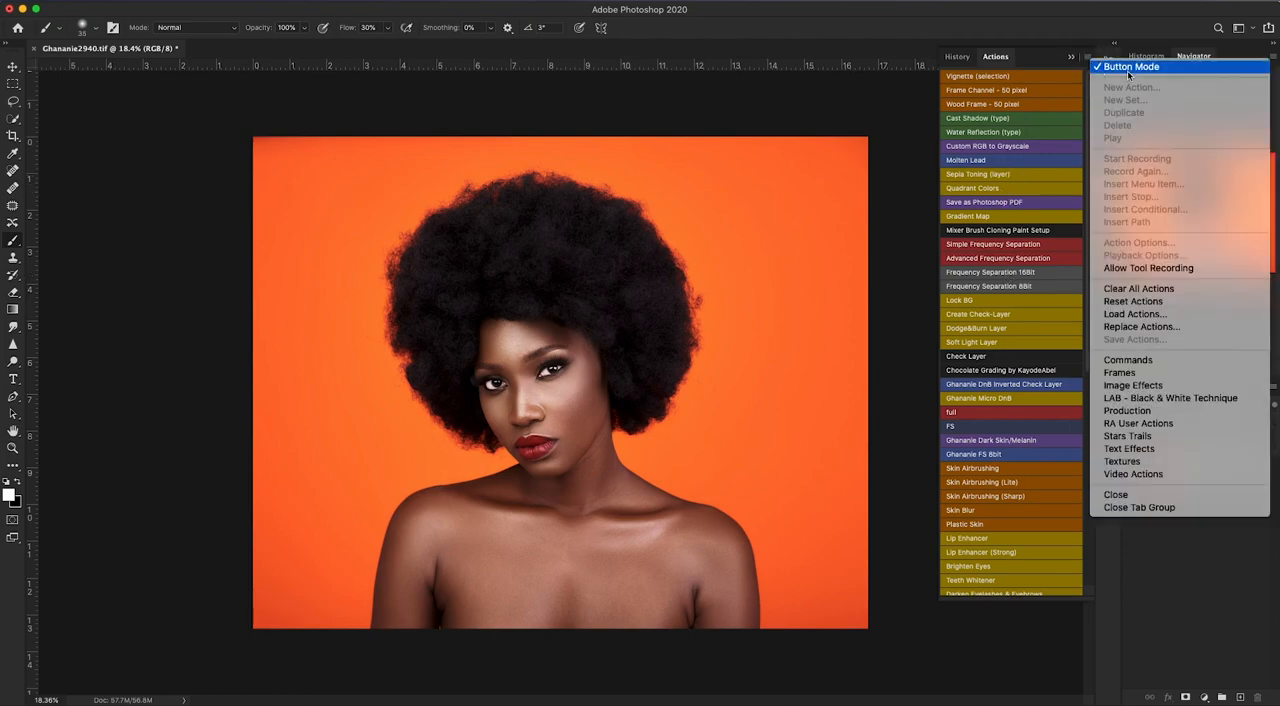
pyautogui.click(1131, 69)
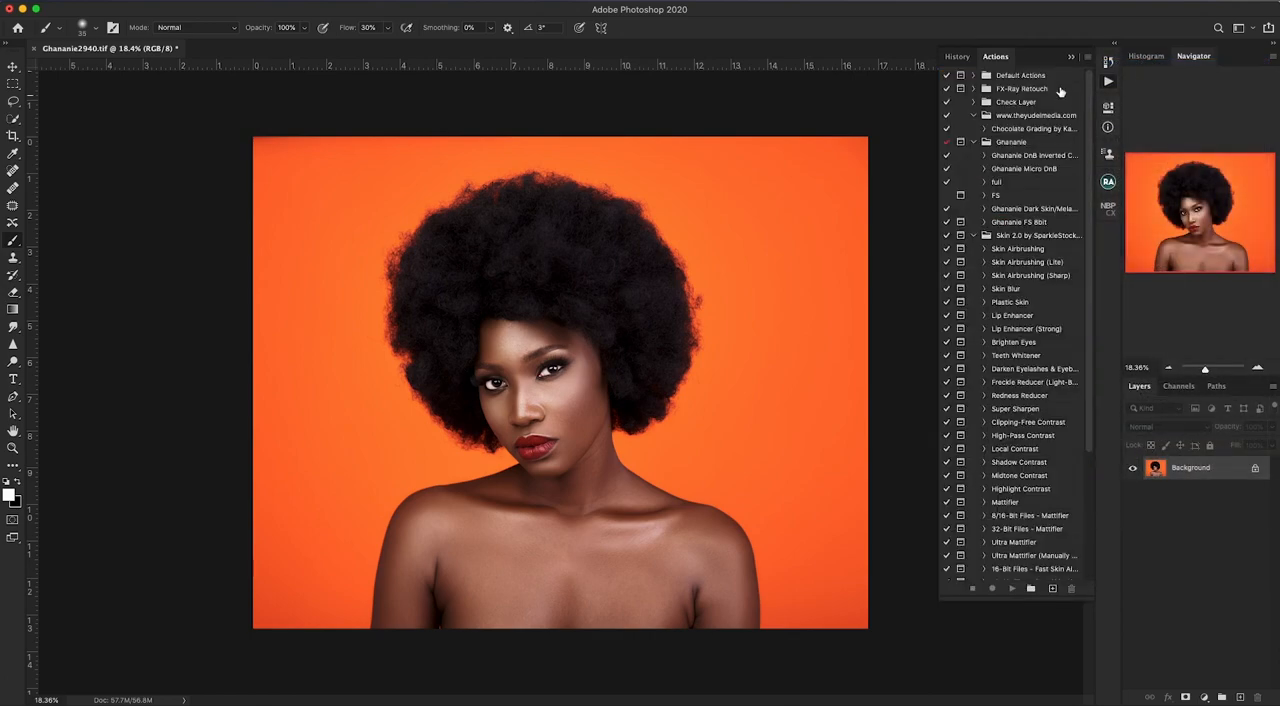
pyautogui.scroll(-3, 1090, 300)
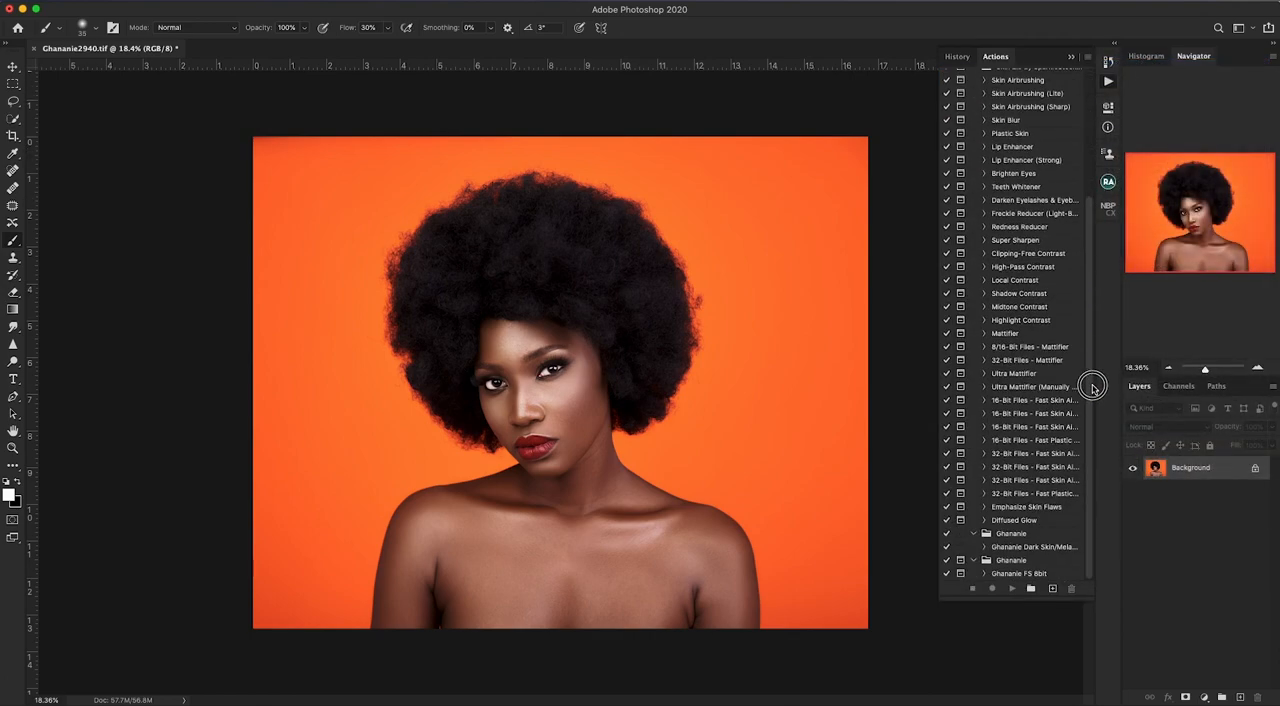
pyautogui.scroll(3, 1092, 228)
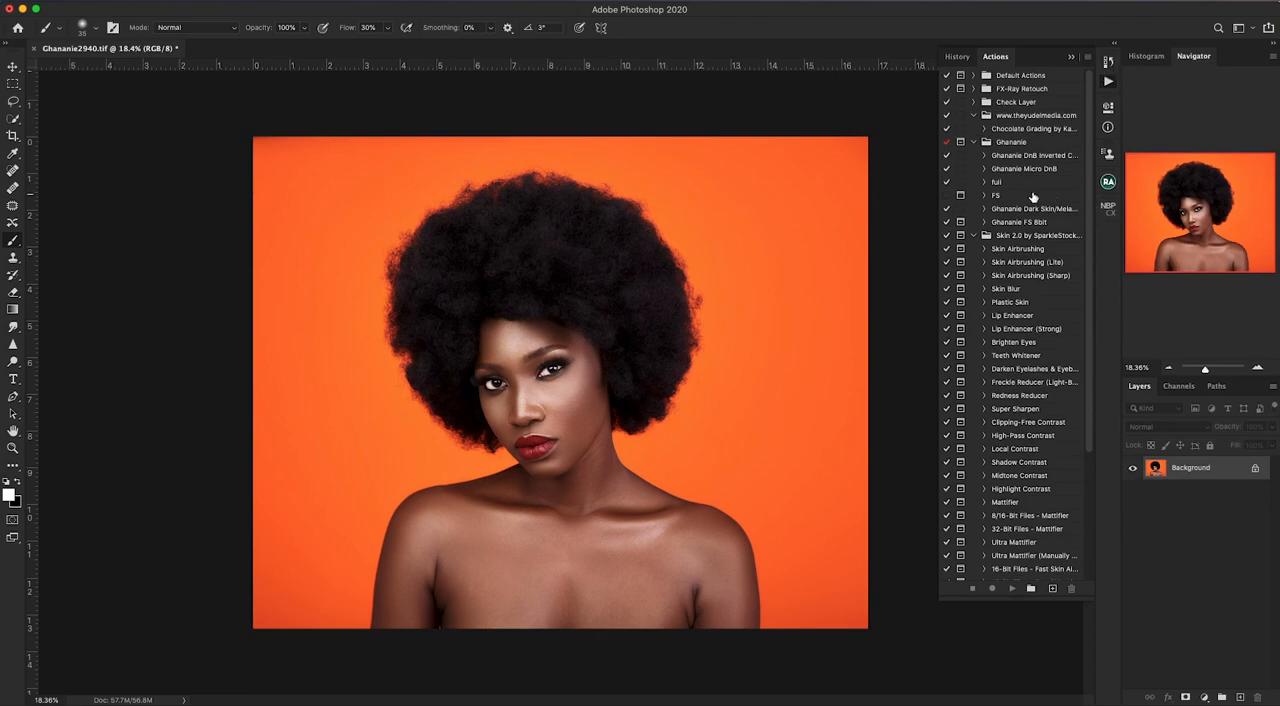
# - Switch the actions to Button Mode and back to the editable list
pyautogui.click(1087, 57)
pyautogui.click(1144, 65)
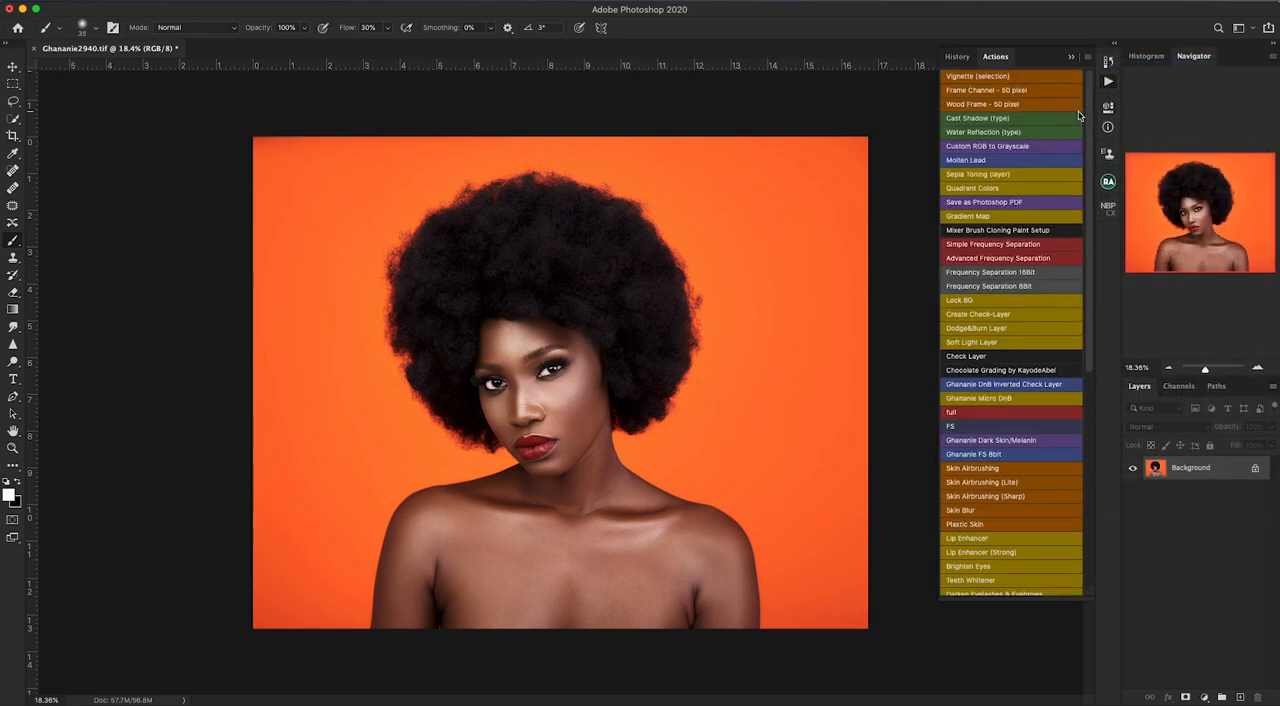
pyautogui.click(1087, 60)
pyautogui.click(1125, 62)
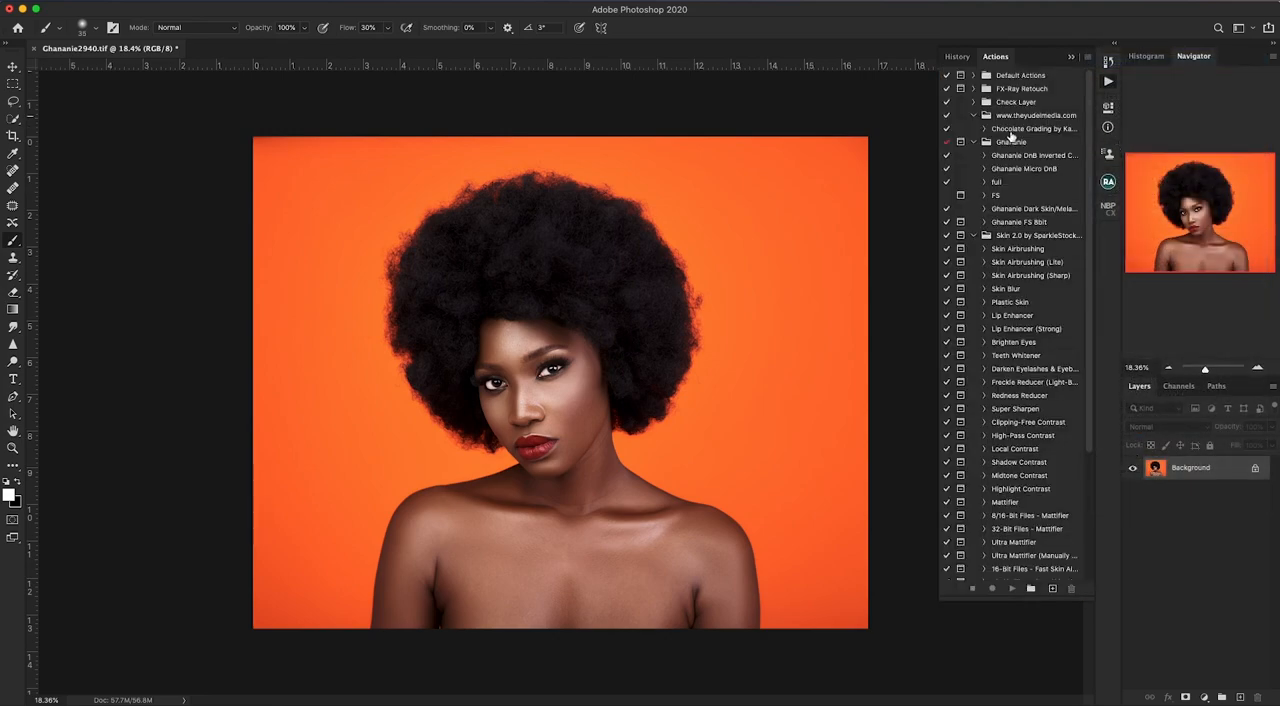
# - Collapse all the expanded action sets in the list
pyautogui.click(974, 115)
pyautogui.click(974, 128)
pyautogui.click(975, 142)
pyautogui.click(974, 156)
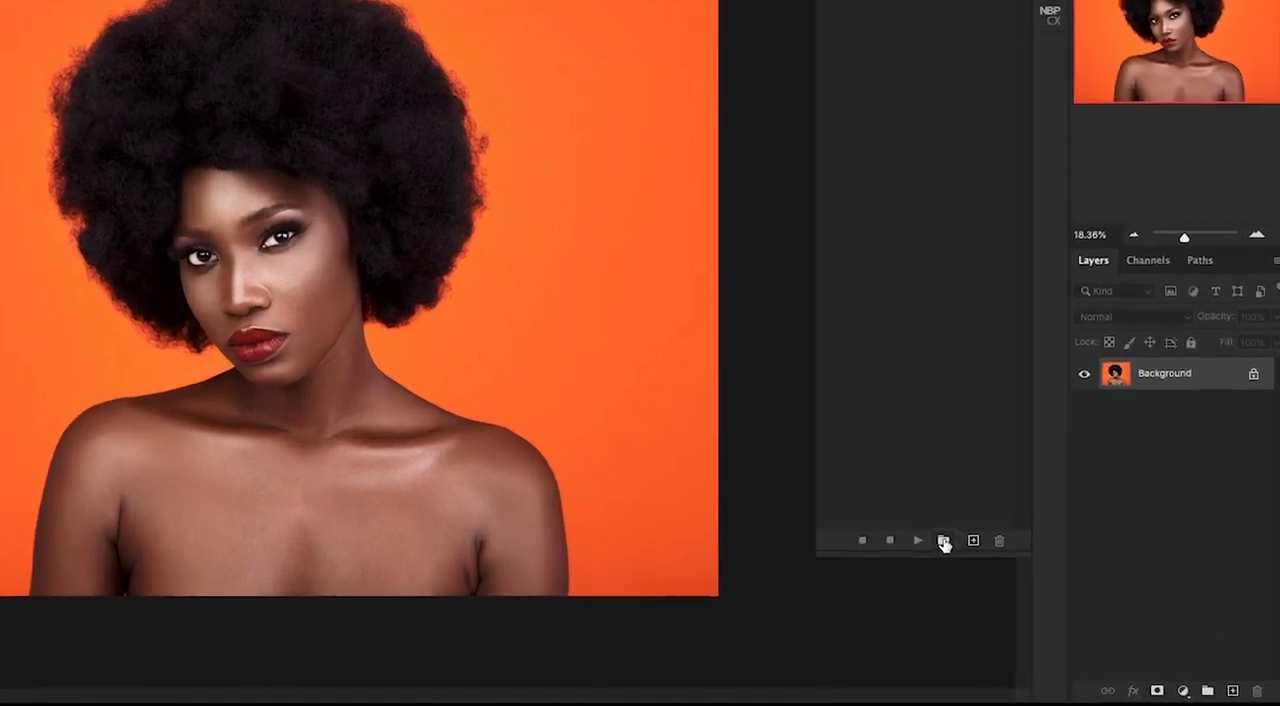
# - Create a new action set named "Our Action"
pyautogui.click(886, 523)
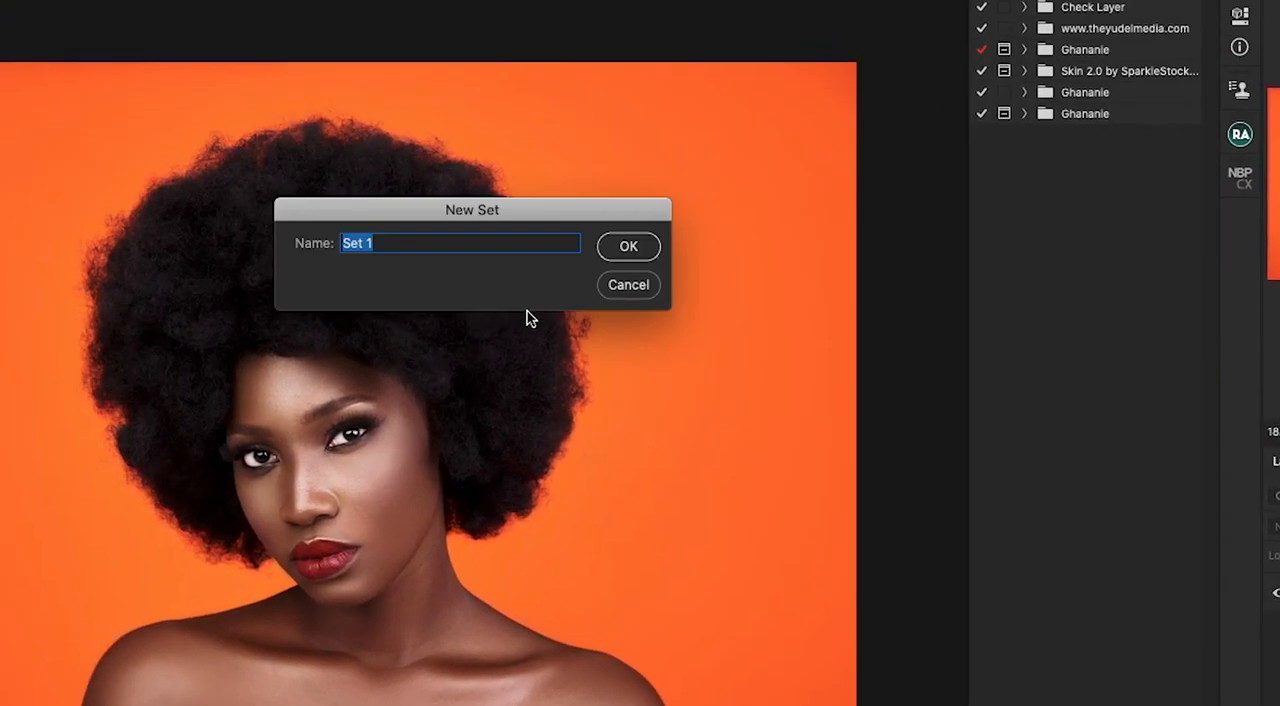
pyautogui.write('Our Action')
pyautogui.press('Return')
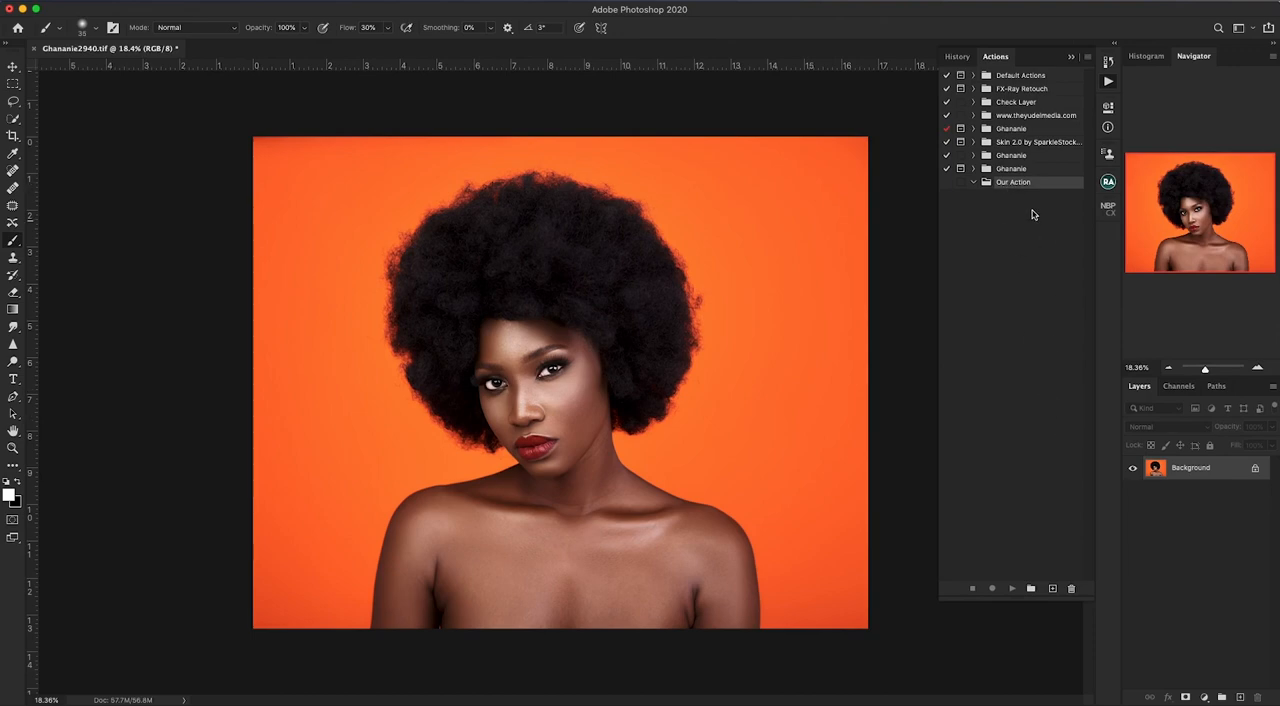
# - Begin a new action named "8 Bit FS" and assign it to the Our Action set
pyautogui.click(1052, 590)
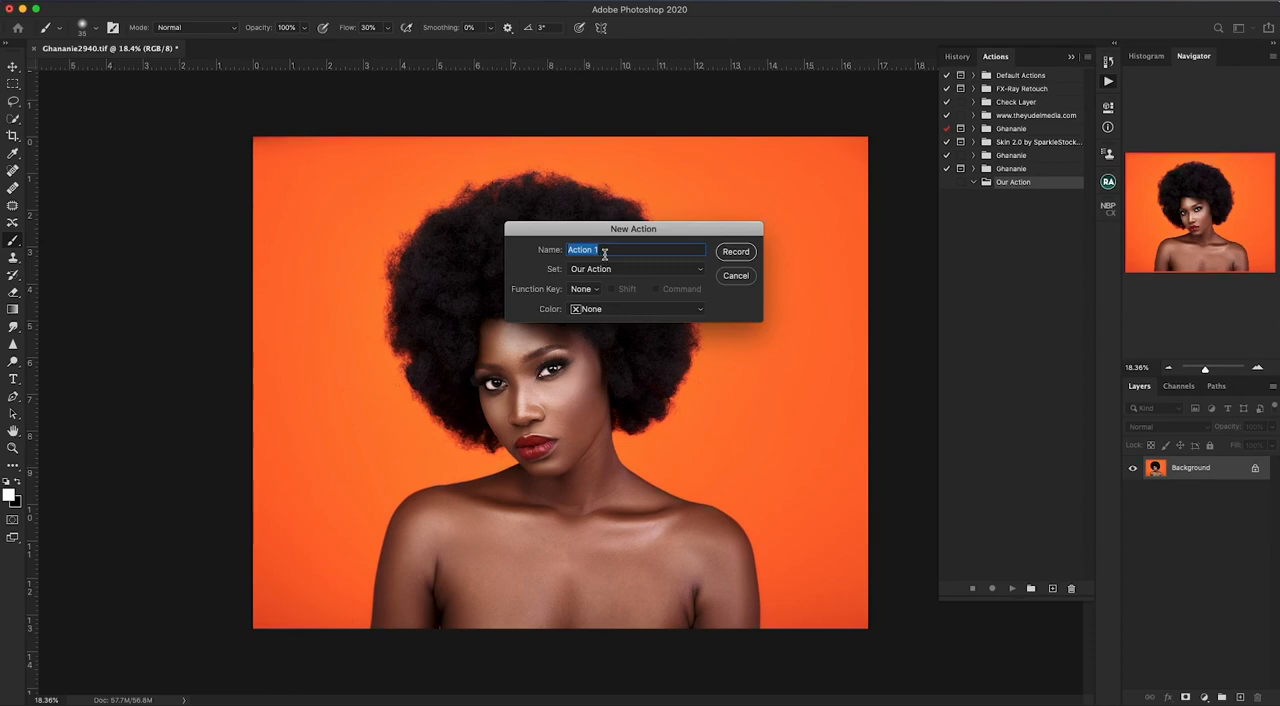
pyautogui.press('BackSpace')
pyautogui.write('8 Bit FS')
pyautogui.click(690, 270)
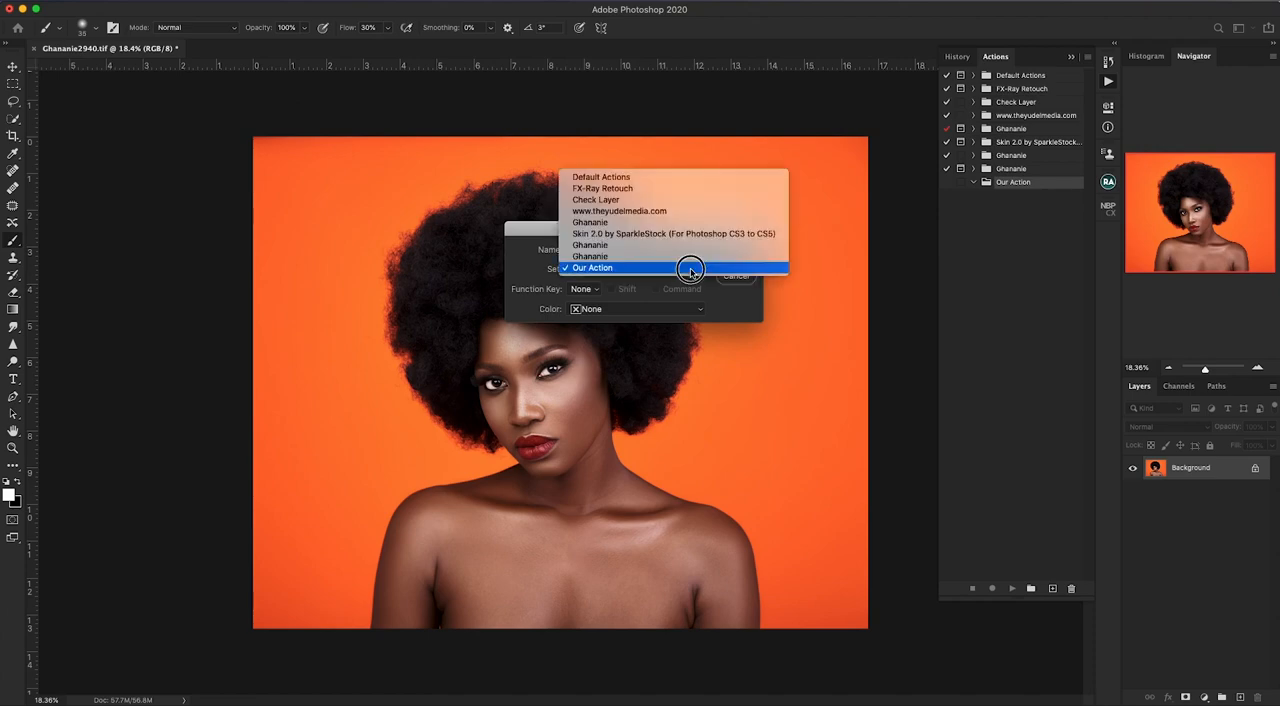
pyautogui.click(605, 268)
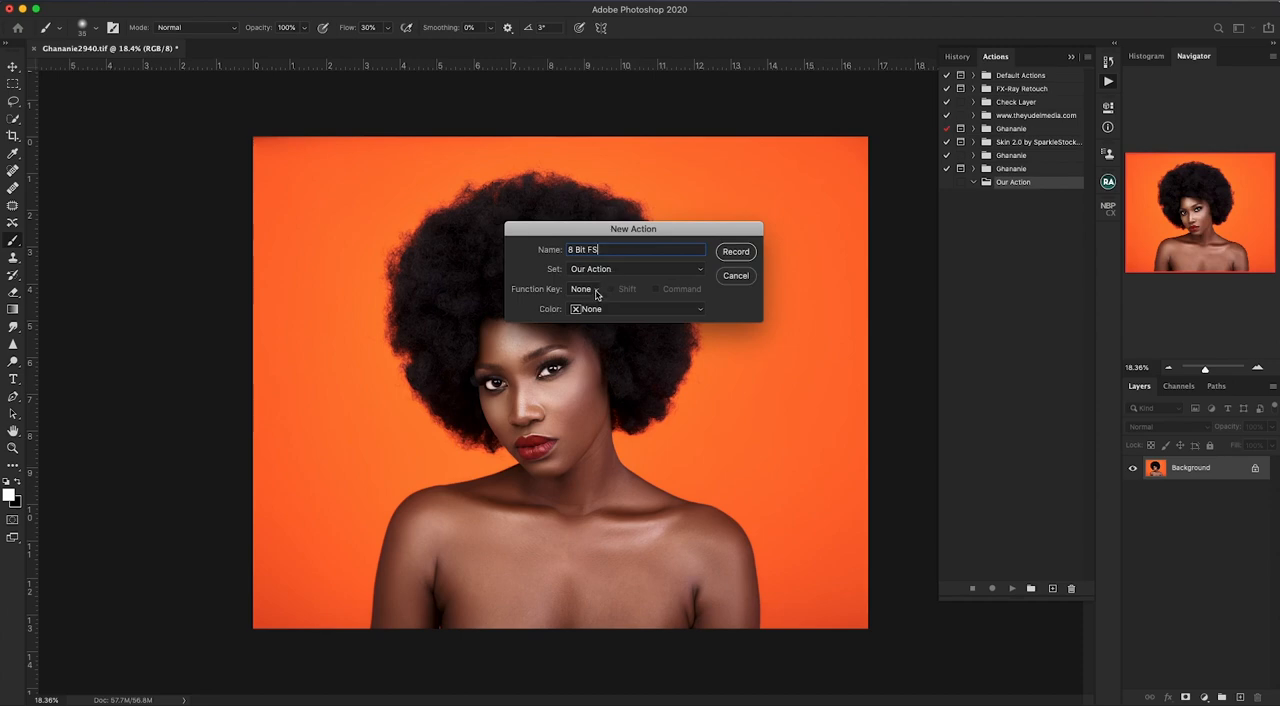
# - Leave the new action's function key at None, set its color to Red and start recording
pyautogui.click(597, 292)
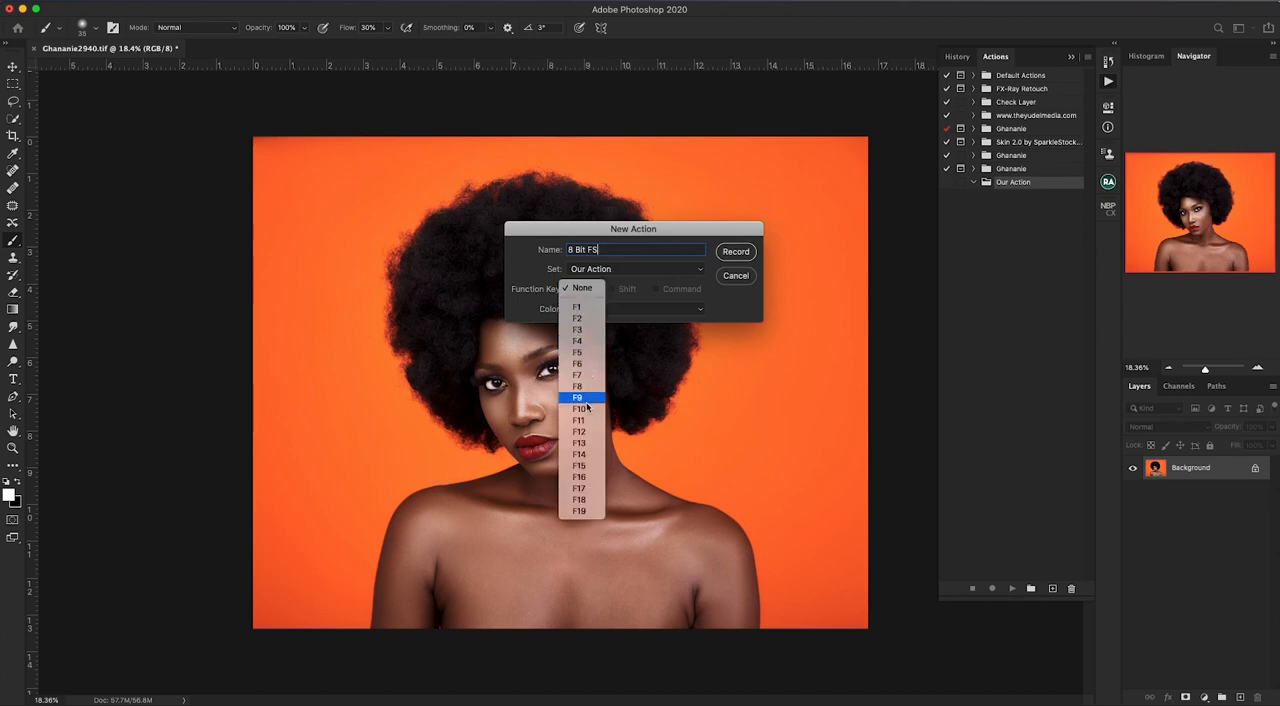
pyautogui.click(703, 236)
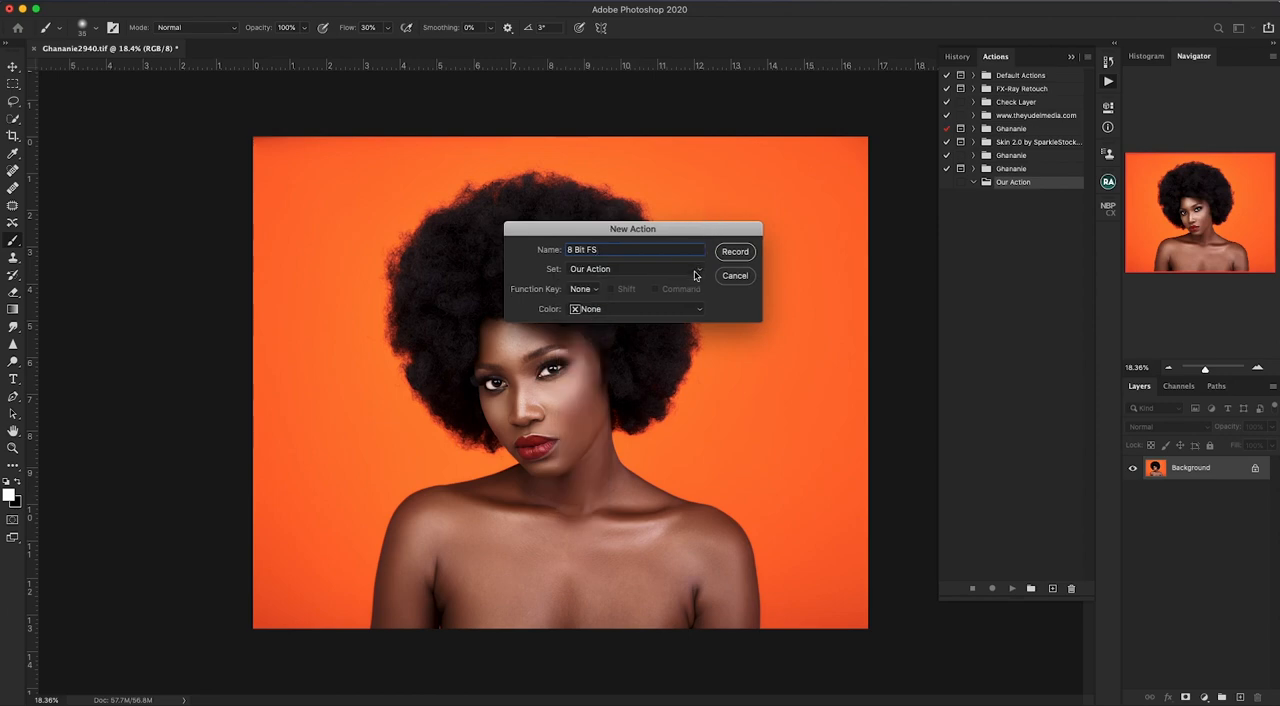
pyautogui.moveTo(686, 232); pyautogui.dragTo(698, 233)
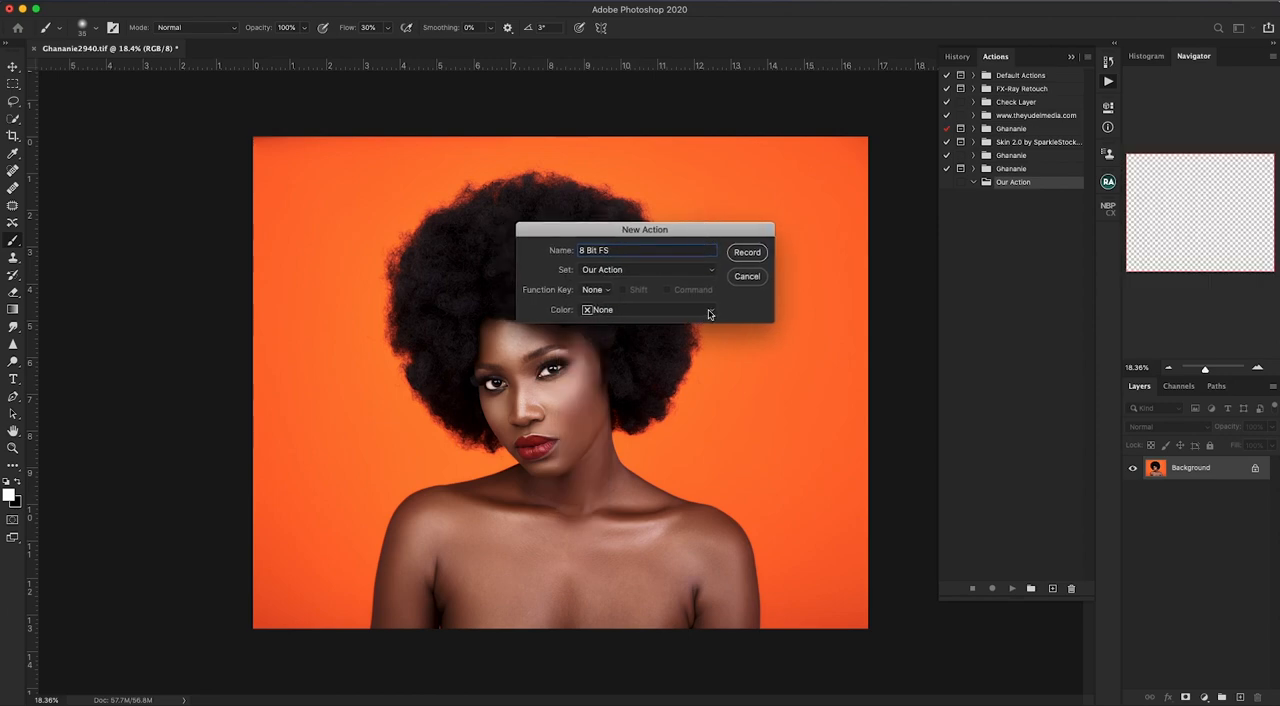
pyautogui.click(712, 314)
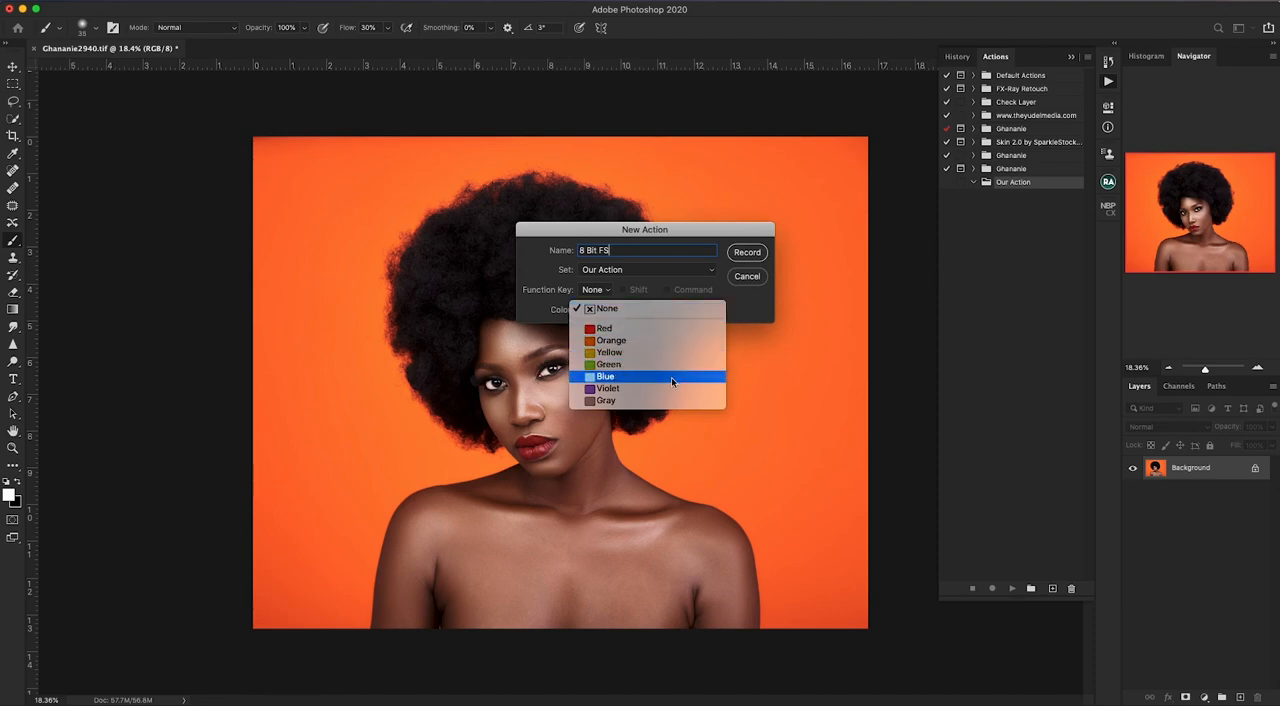
pyautogui.click(622, 331)
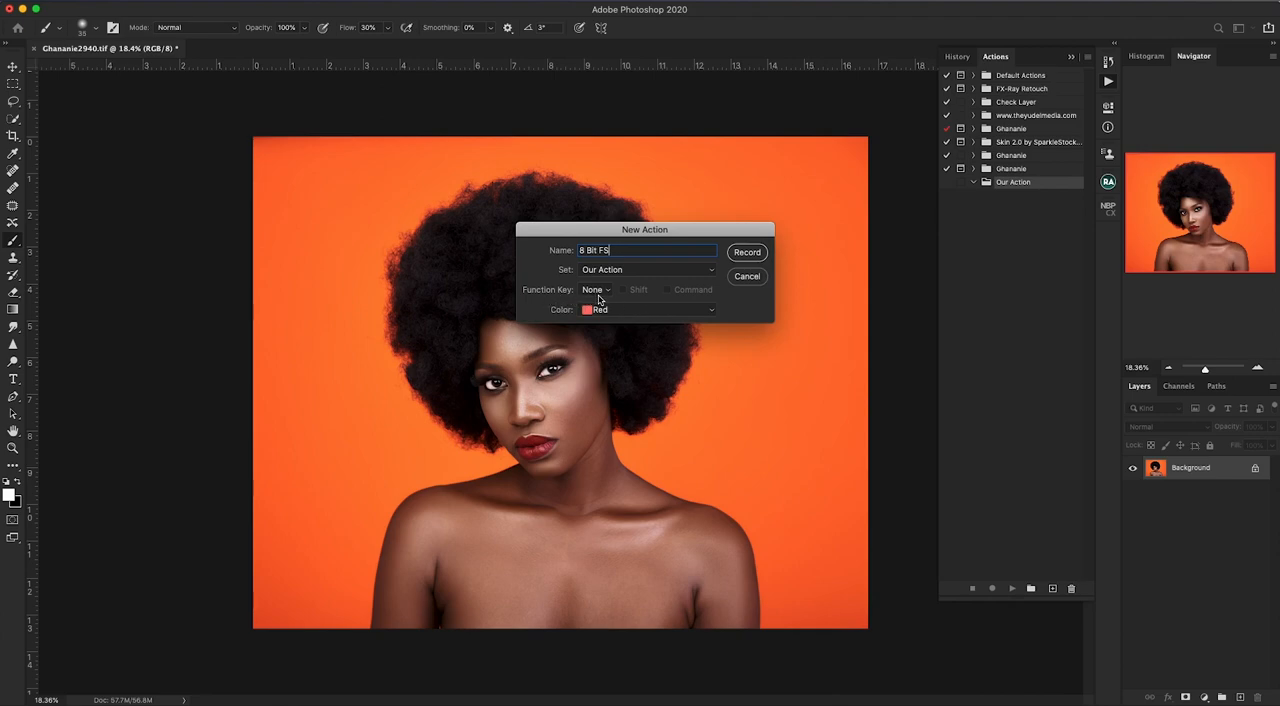
pyautogui.click(748, 254)
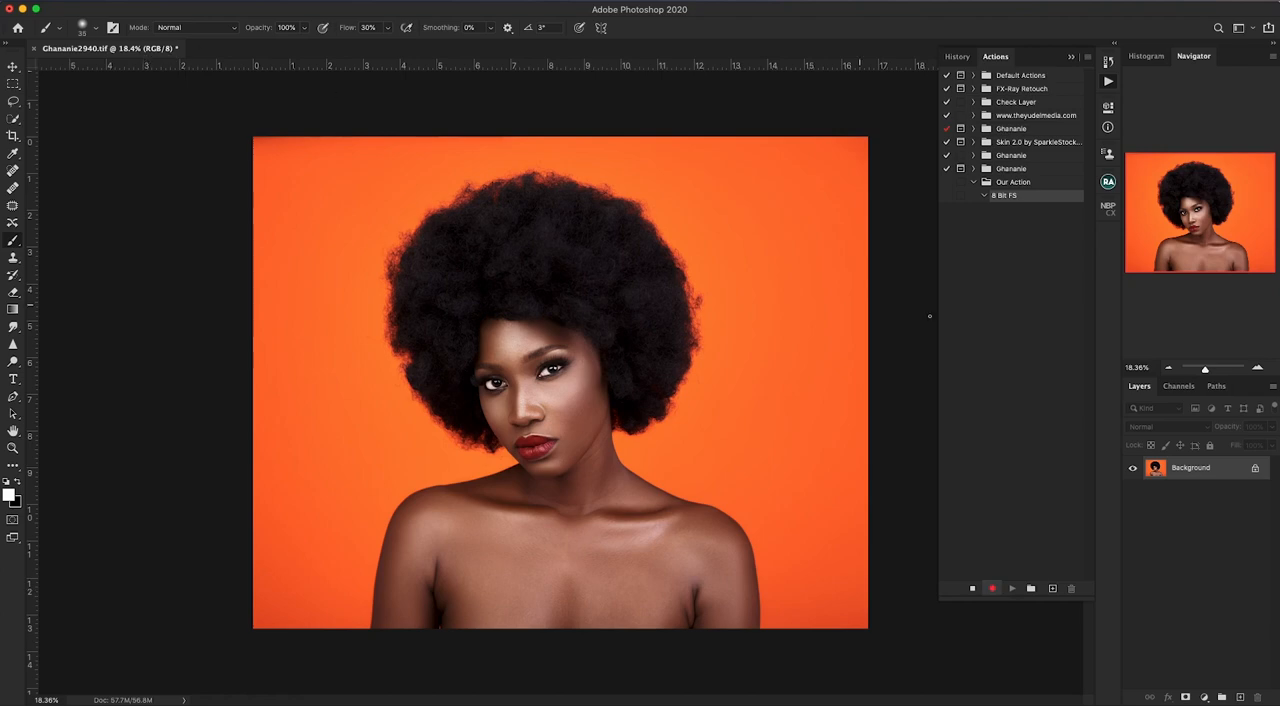
# - Duplicate the Background layer twice while the action records
pyautogui.click(1193, 507)
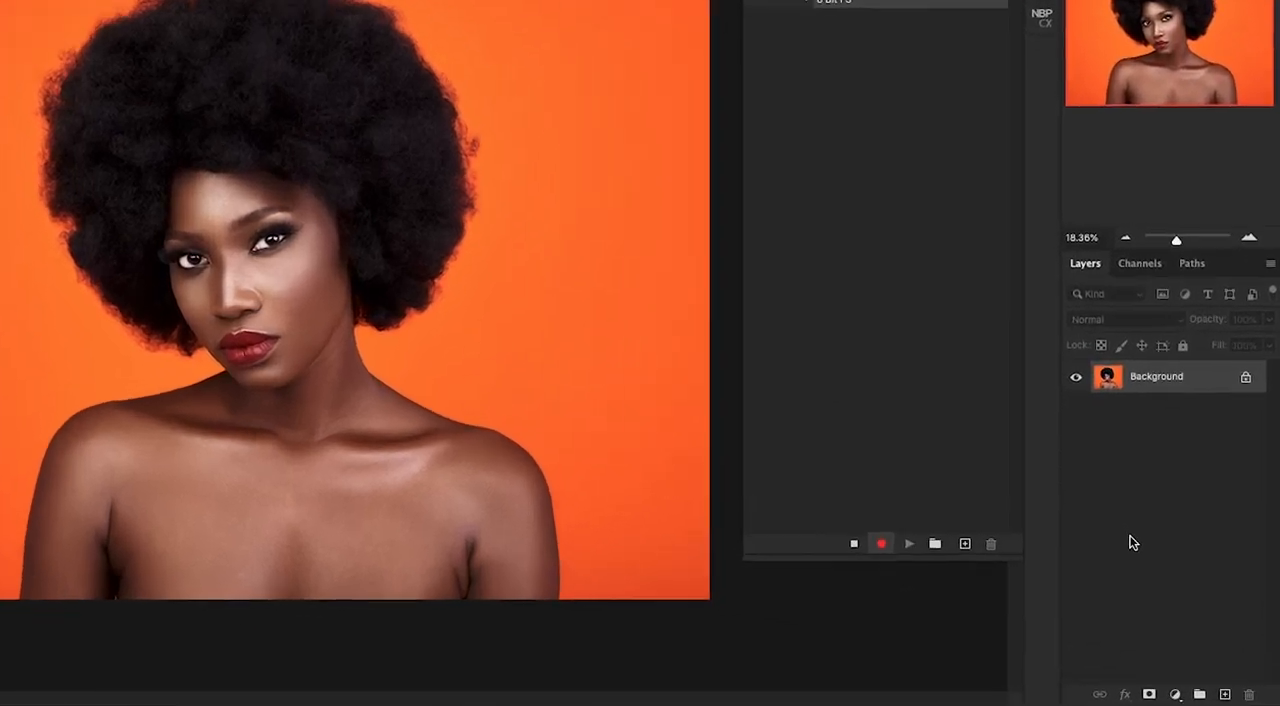
pyautogui.hotkey('ctrl', 'j')
pyautogui.hotkey('ctrl', 'j')
# - Rename the lower duplicate layer "Low Frequency" and the upper one "High Frequency"
pyautogui.doubleClick(1127, 364)
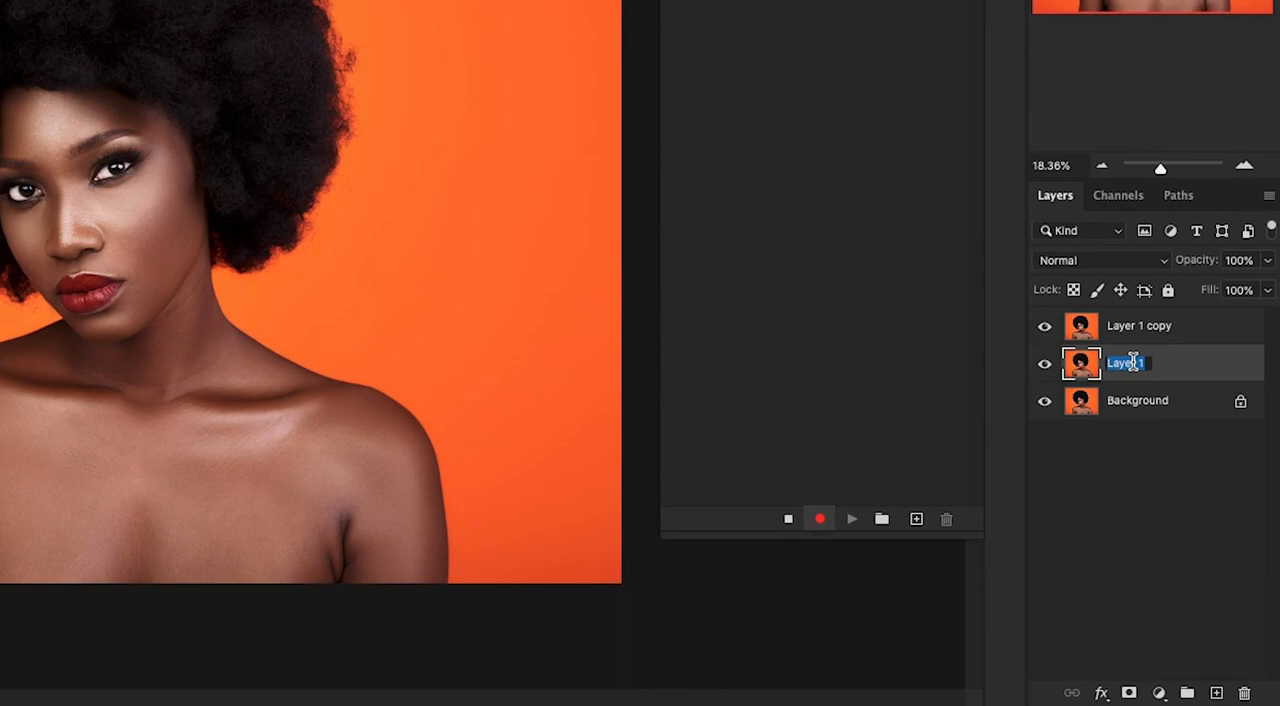
pyautogui.write('Low ')
pyautogui.write('Fre')
pyautogui.write('qu')
pyautogui.doubleClick(1142, 326)
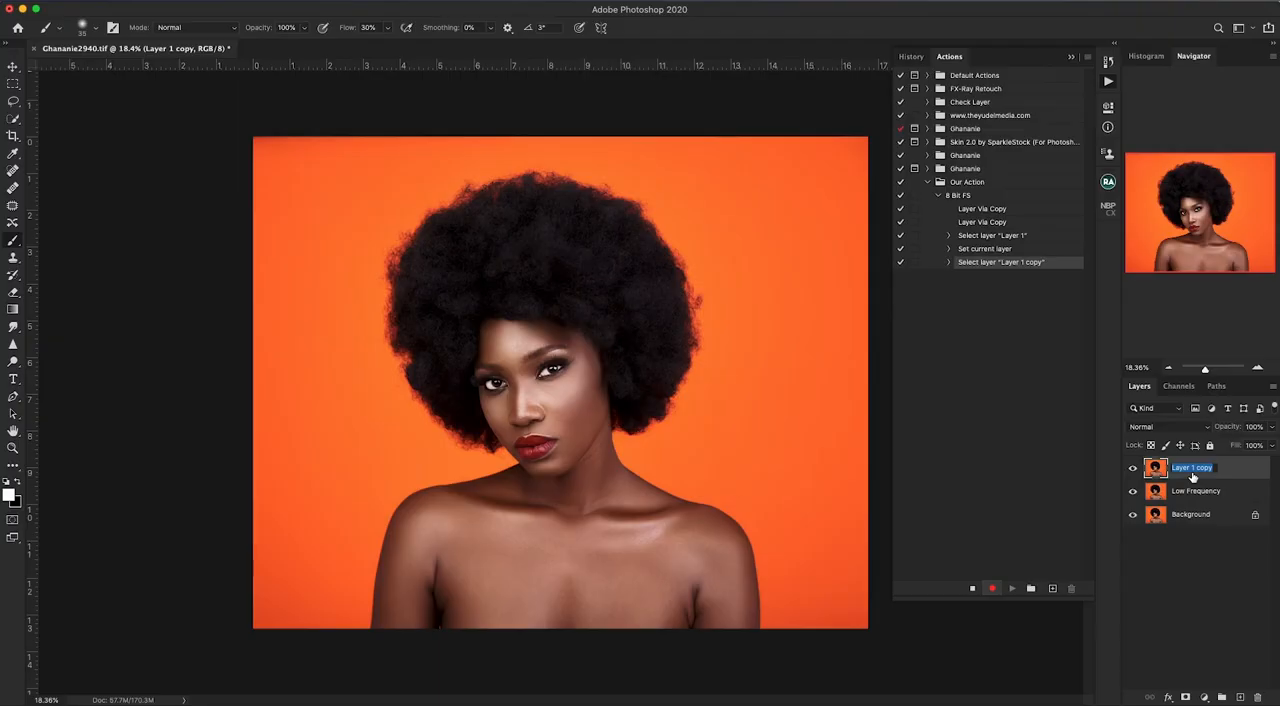
pyautogui.write('High Frequ')
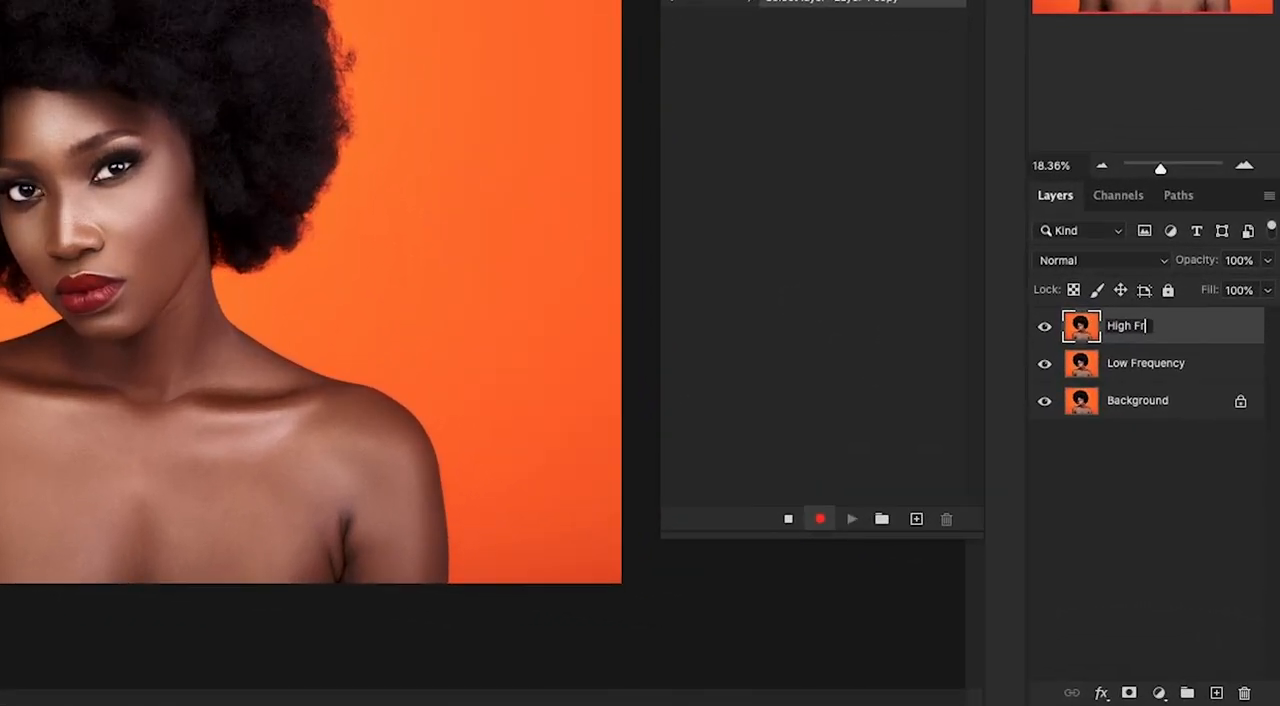
pyautogui.write('ency')
pyautogui.press('Return')
# - Hide the High Frequency layer and apply a Gaussian Blur with a 6.0-pixel radius to the Low Frequency layer
pyautogui.click(1044, 326)
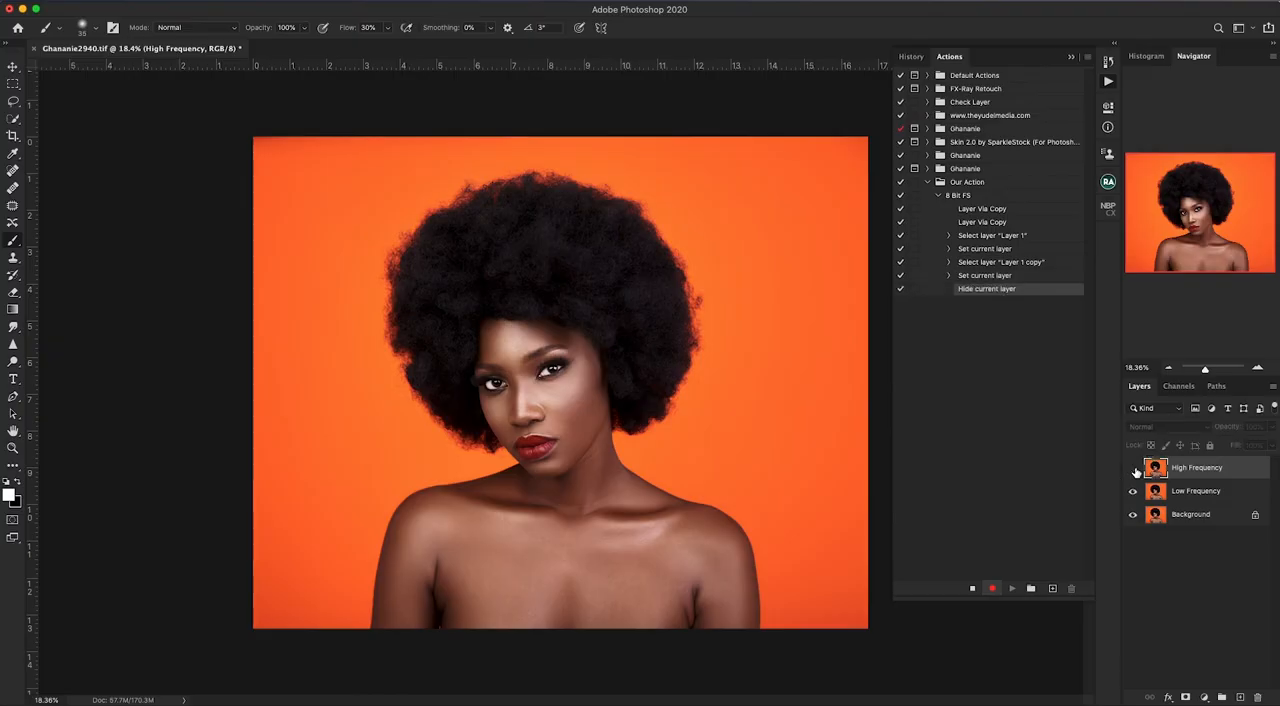
pyautogui.click(1185, 495)
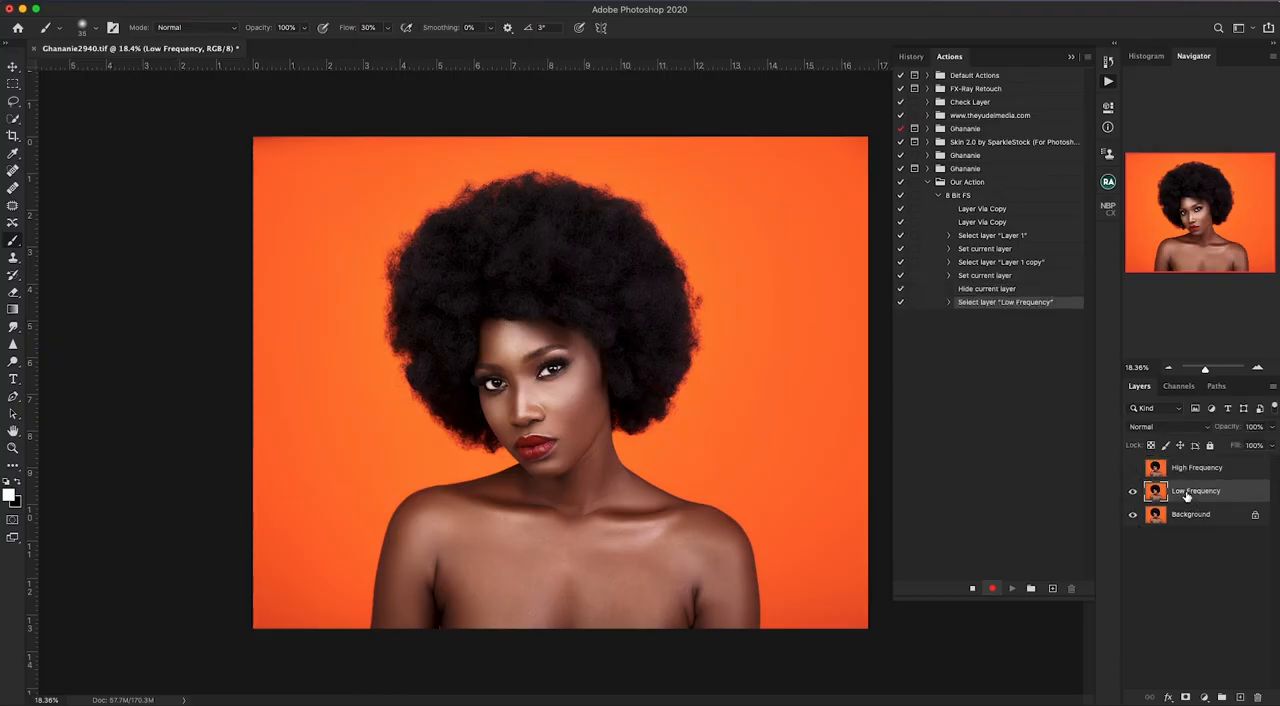
pyautogui.click(309, 2)
pyautogui.moveTo(456, 160)
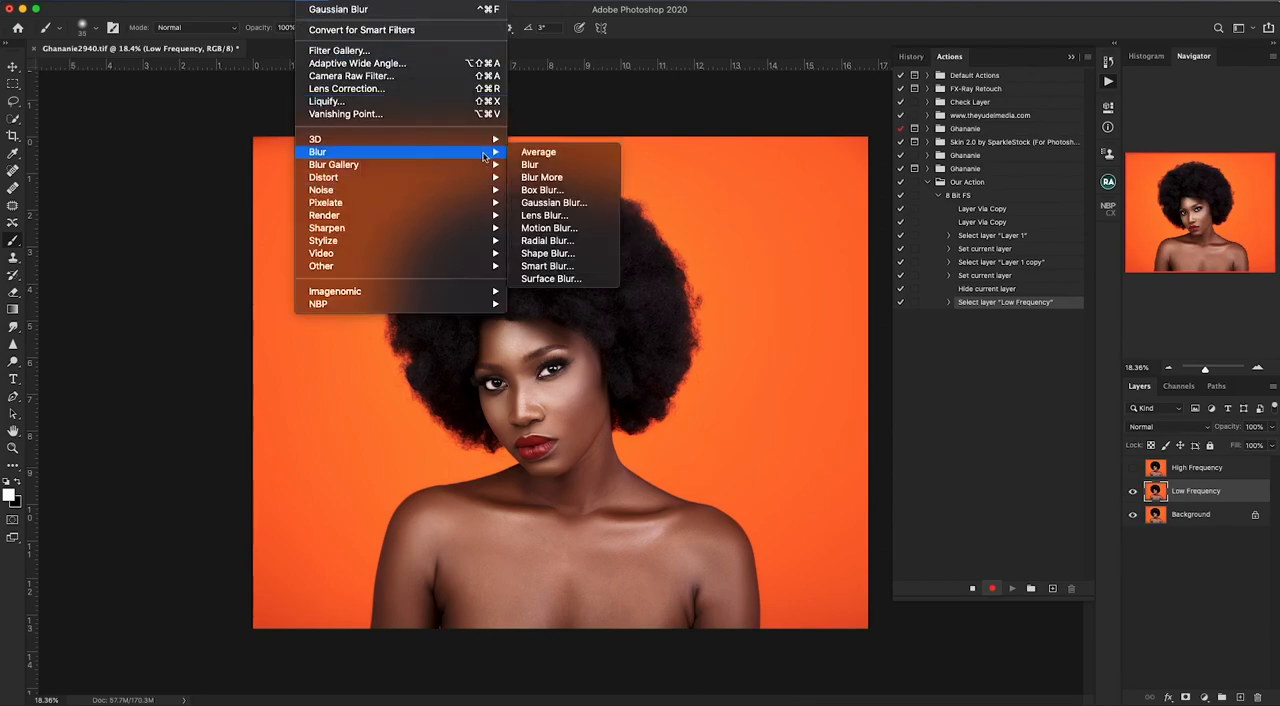
pyautogui.click(562, 203)
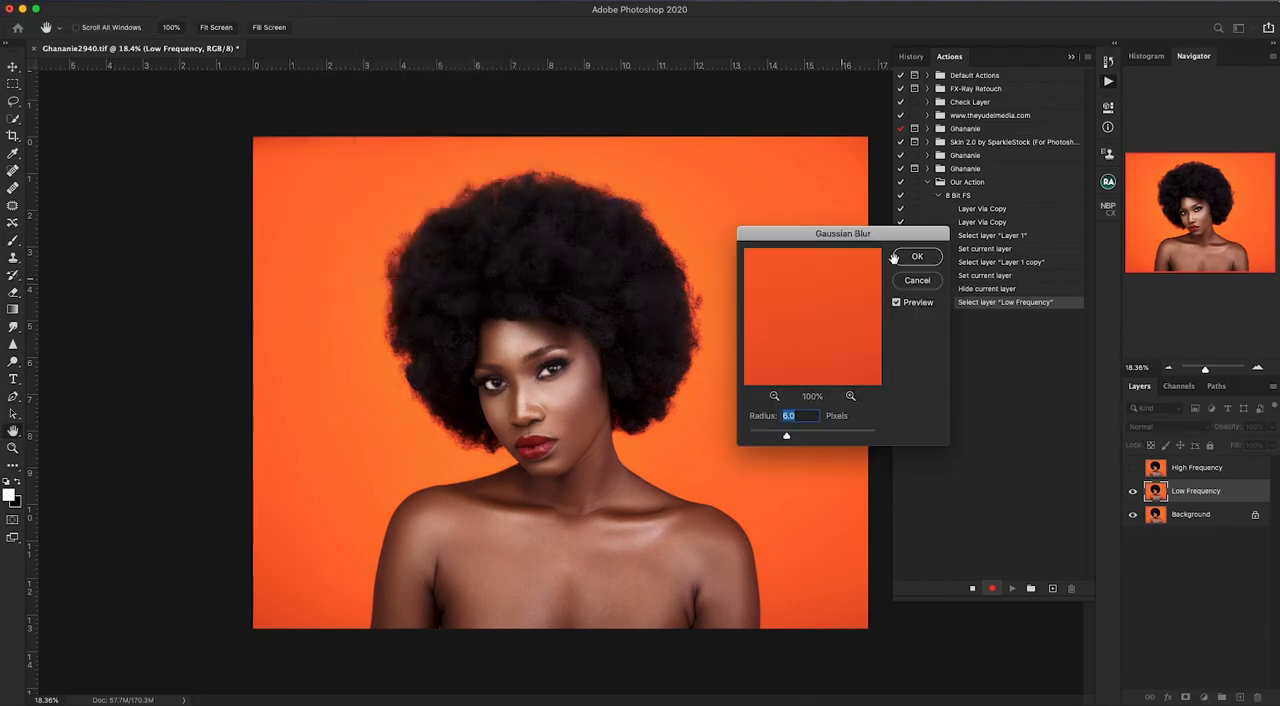
pyautogui.moveTo(893, 243); pyautogui.dragTo(862, 277)
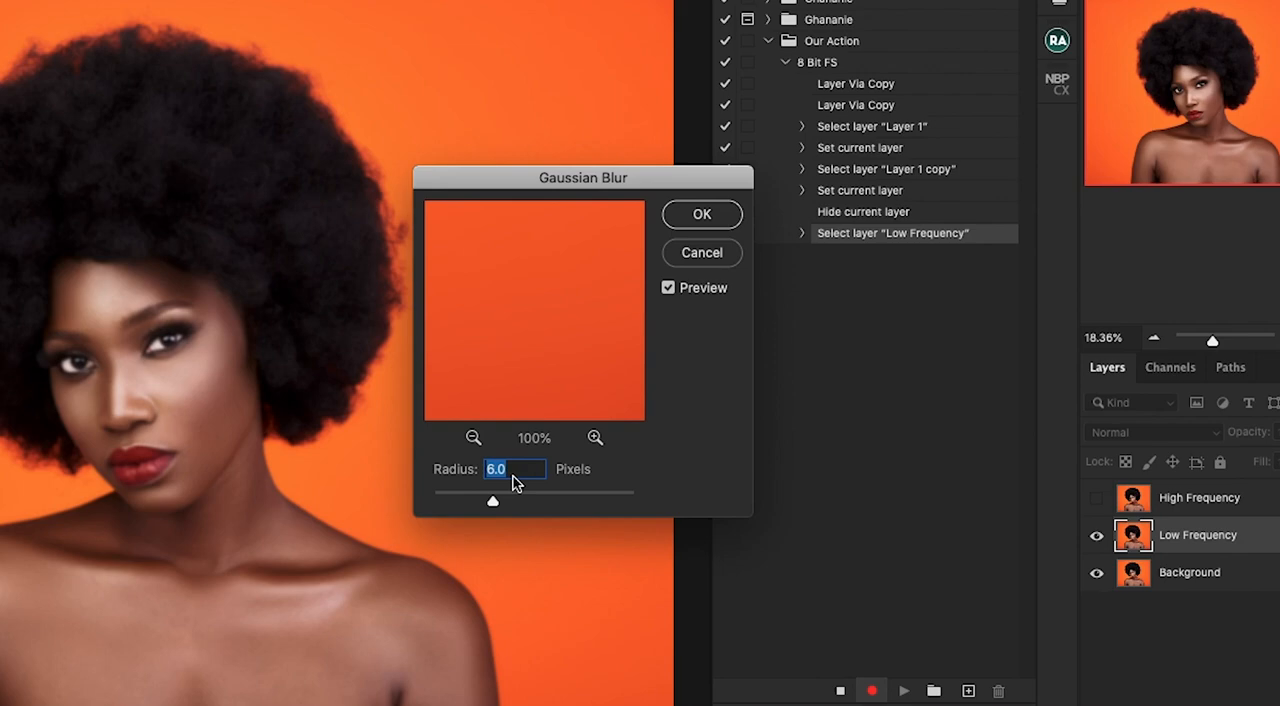
pyautogui.moveTo(595, 178)
pyautogui.mouseDown()
pyautogui.moveTo(610, 147)
pyautogui.moveTo(614, 172)
pyautogui.mouseUp()
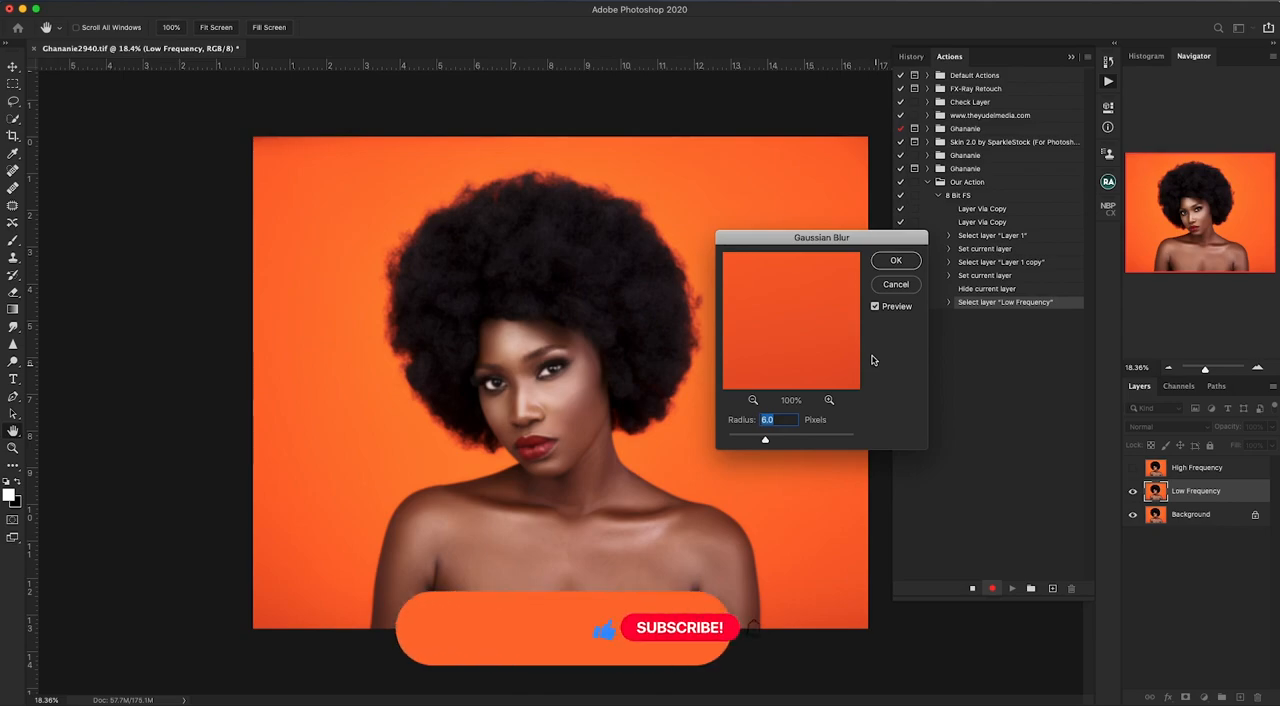
pyautogui.moveTo(850, 244); pyautogui.dragTo(865, 281)
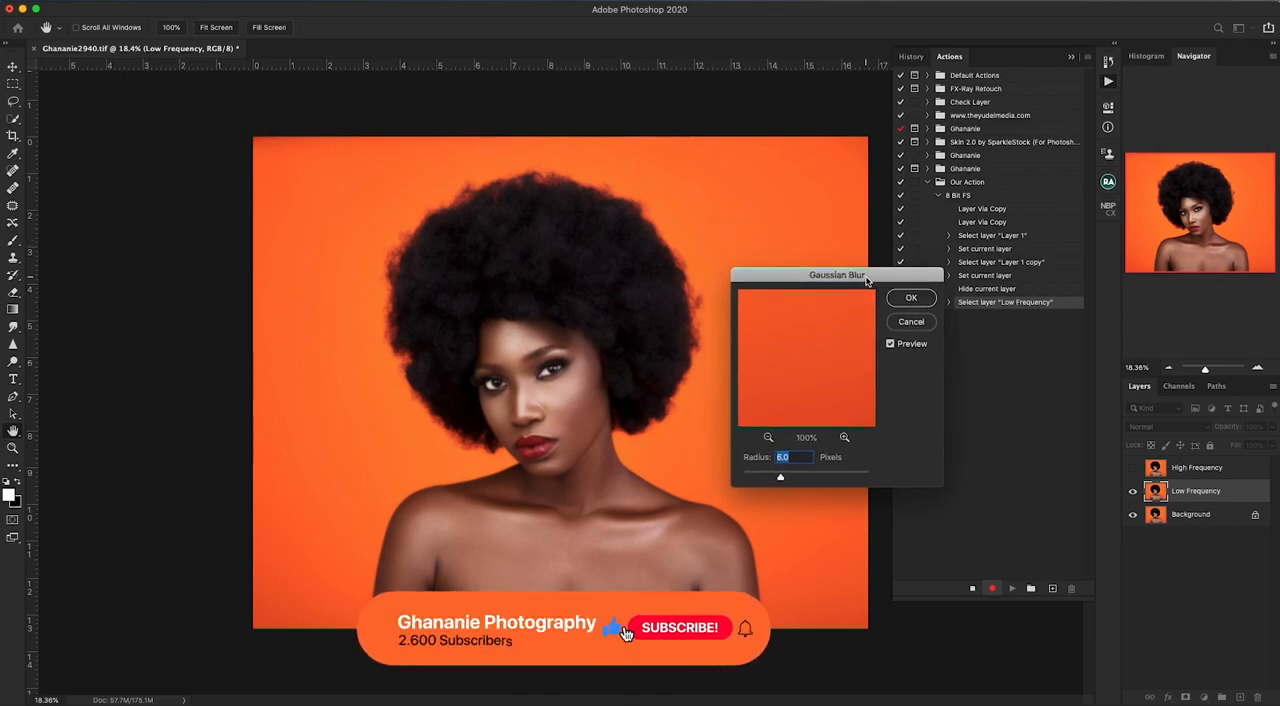
pyautogui.press('Return')
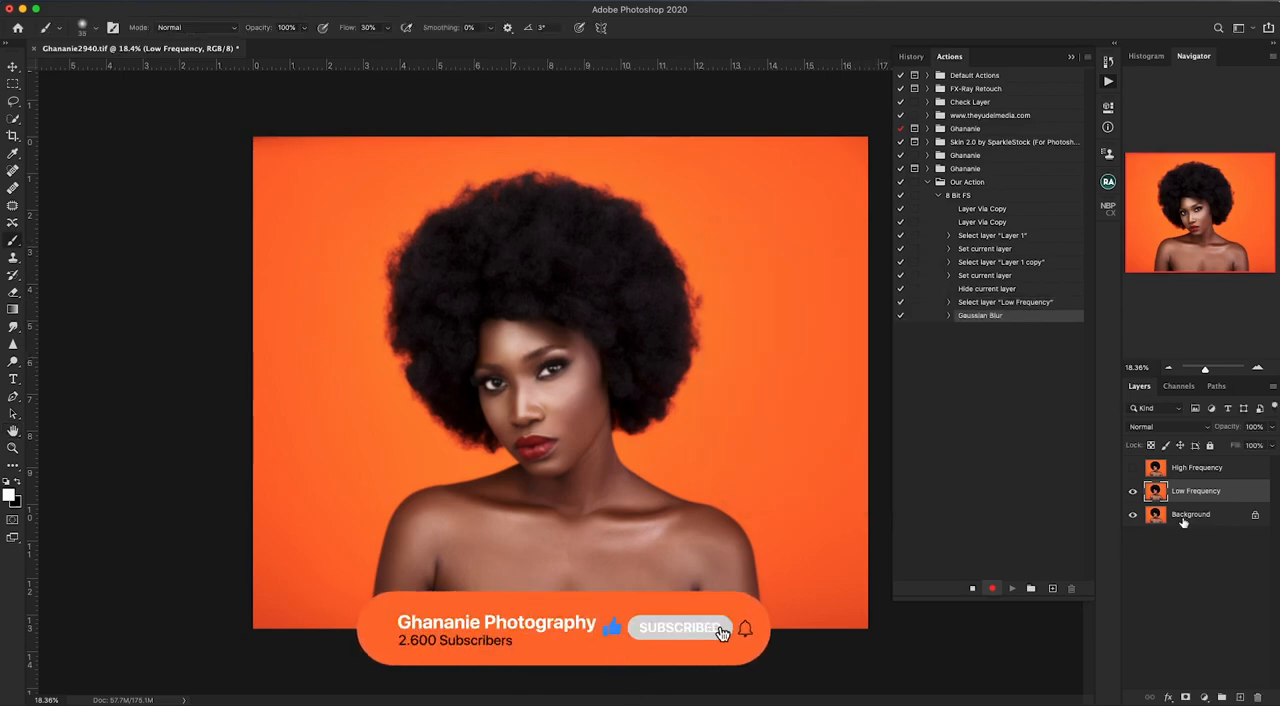
# - Show the High Frequency layer and use Apply Image on it with source layer Low Frequency, Subtract blending, scale 2 and offset 128
pyautogui.click(1181, 467)
pyautogui.click(1133, 467)
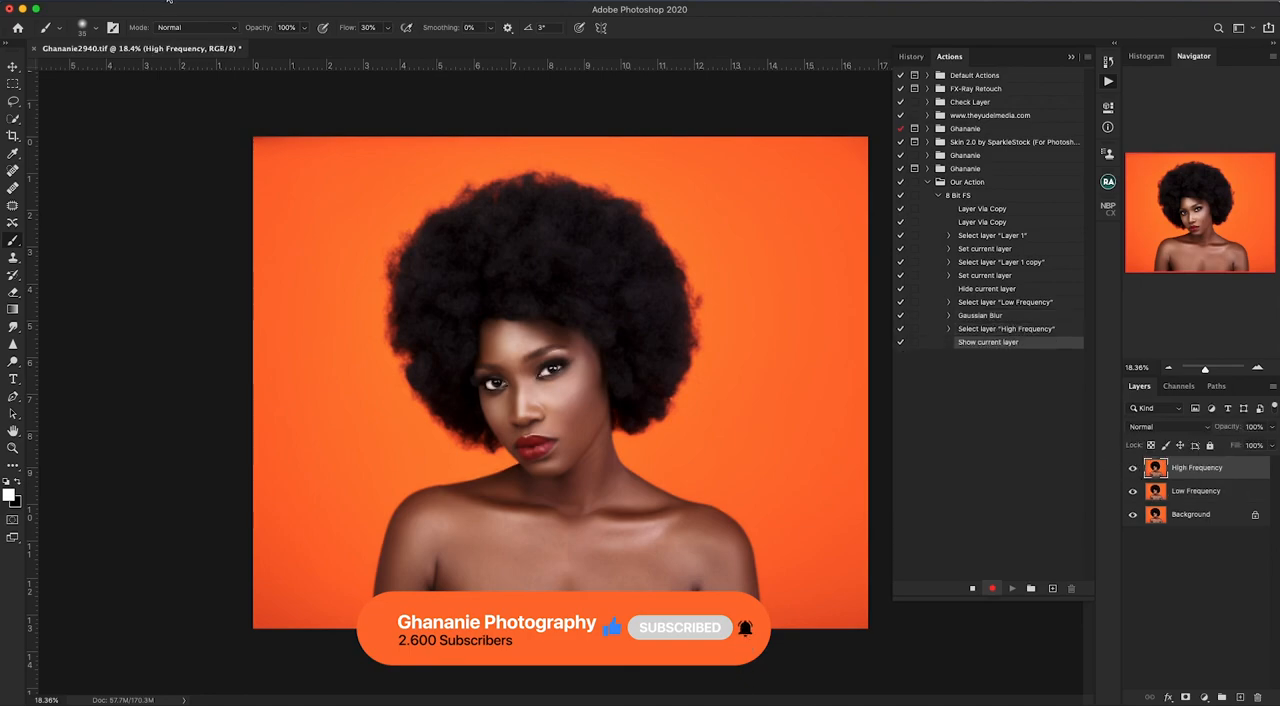
pyautogui.click(168, 1)
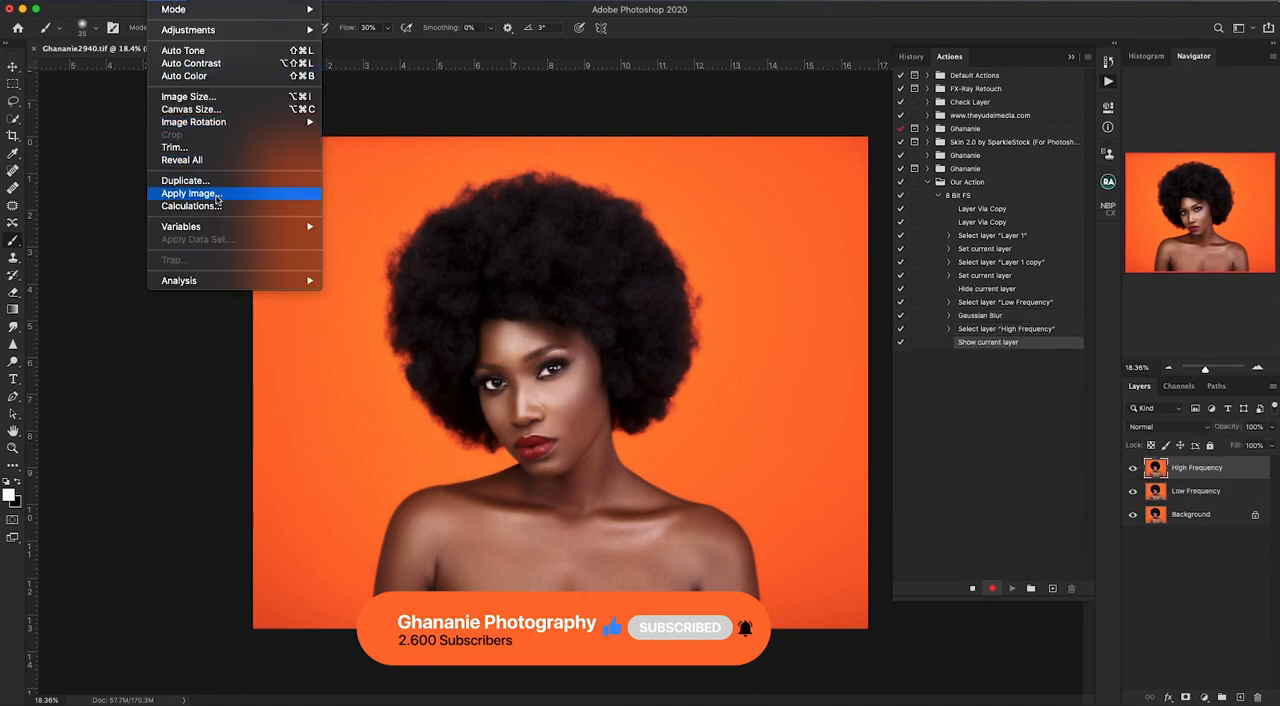
pyautogui.click(216, 200)
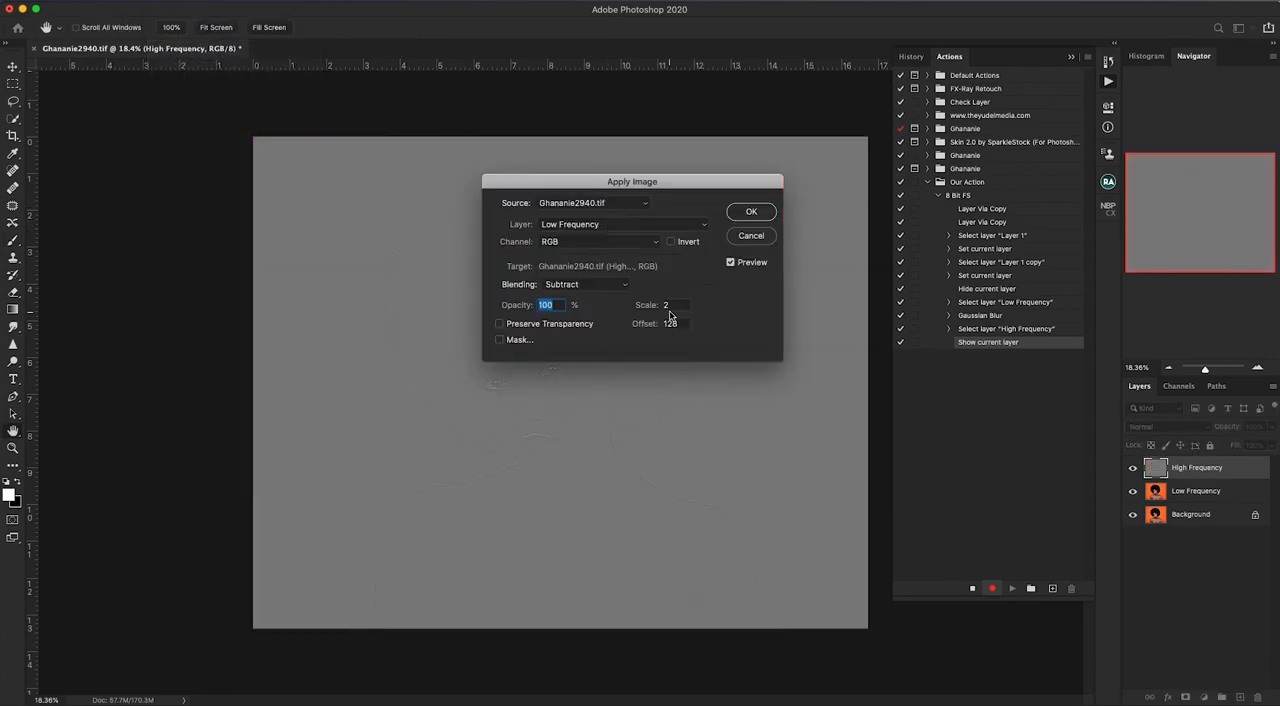
pyautogui.click(750, 214)
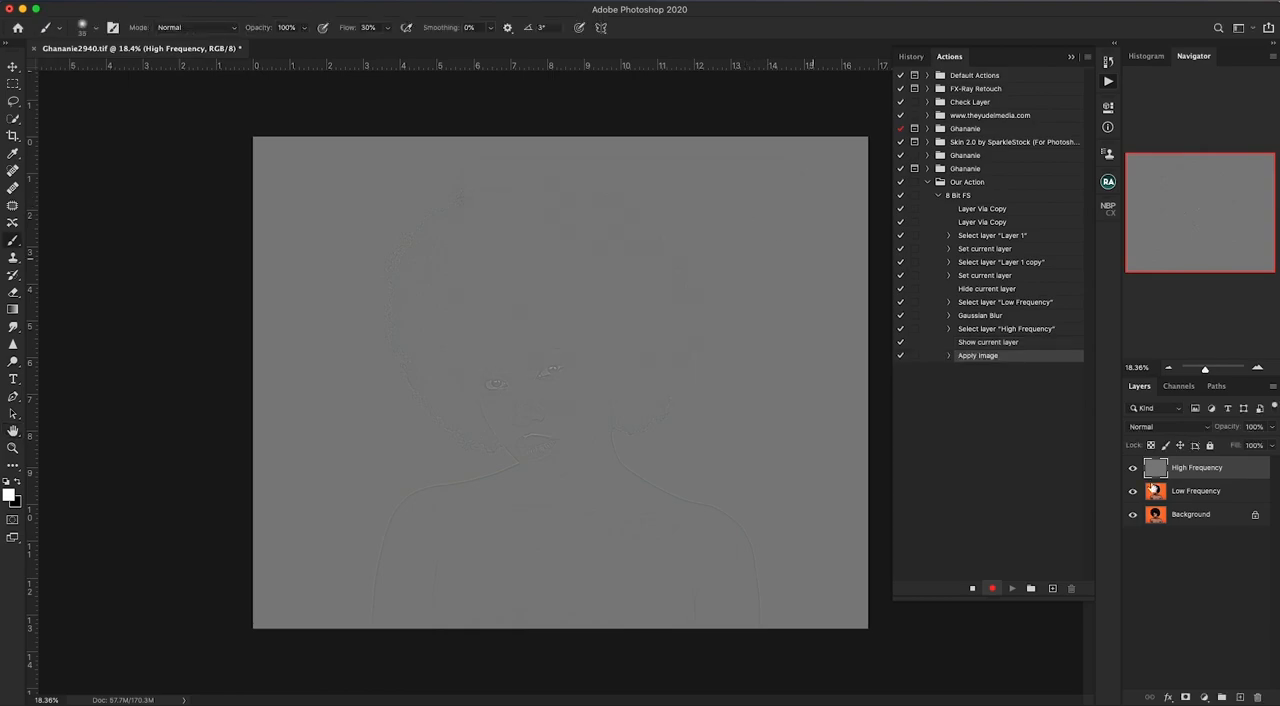
# - Set the High Frequency layer's blend mode to Linear Light
pyautogui.click(1198, 428)
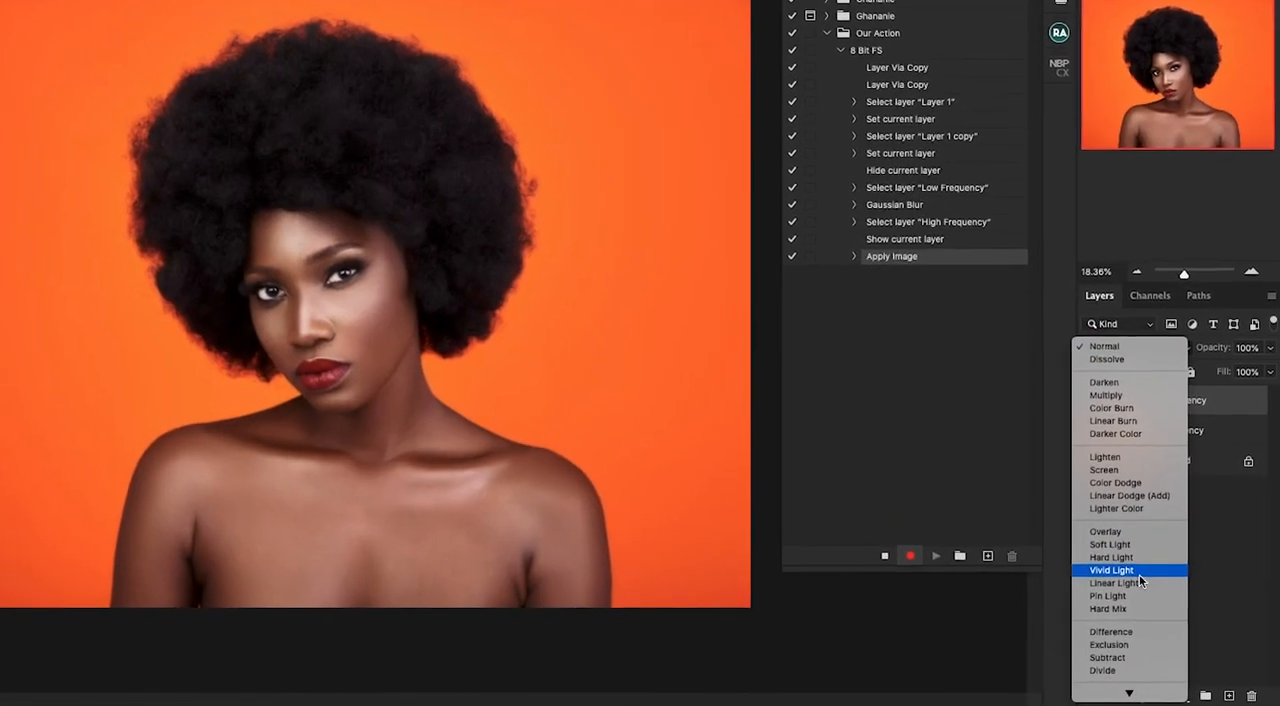
pyautogui.click(1133, 590)
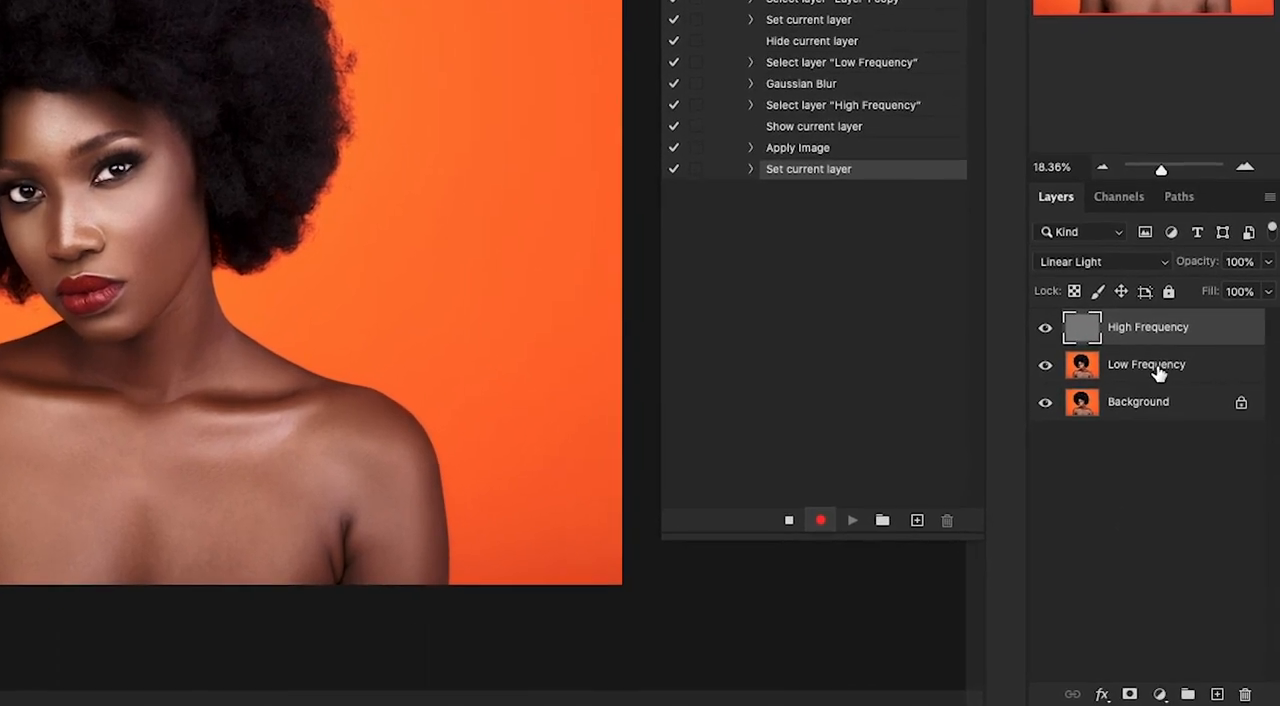
# - Group the High Frequency and Low Frequency layers together and name the group "8 Bit Fs"
pyautogui.keyDown('shift'); pyautogui.click(1162, 371); pyautogui.keyUp('shift')
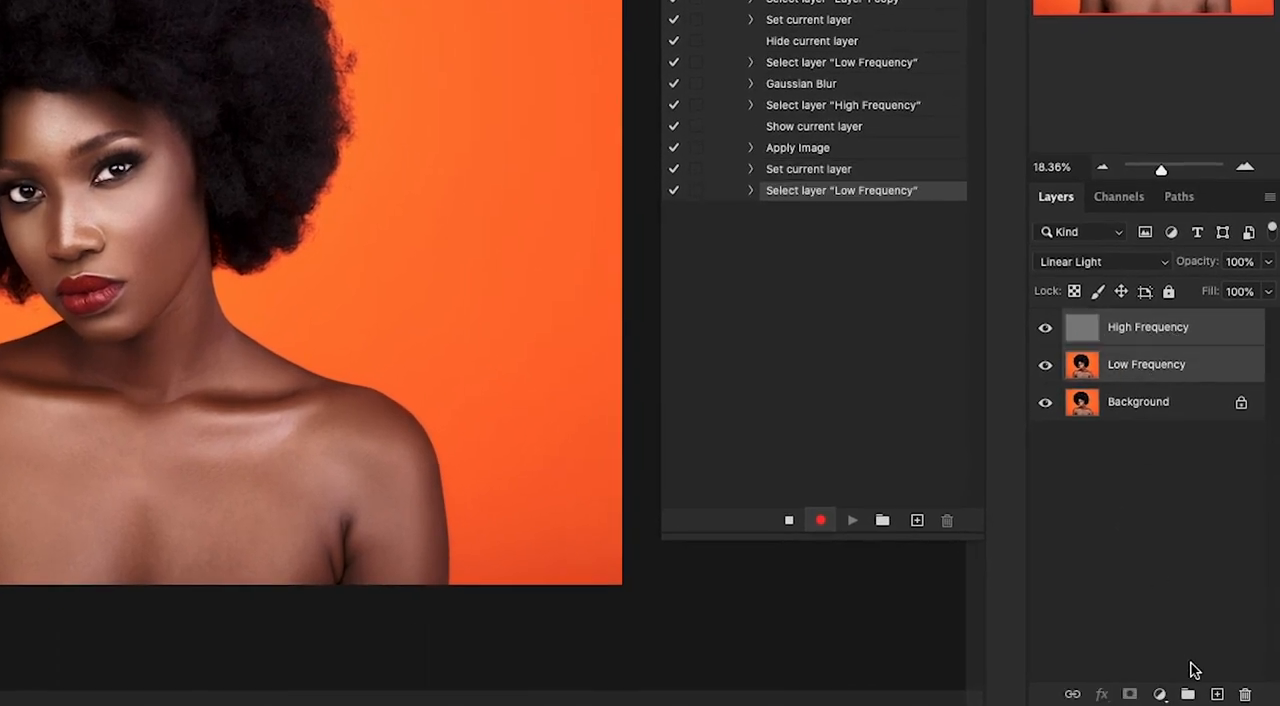
pyautogui.click(1188, 694)
pyautogui.doubleClick(1125, 321)
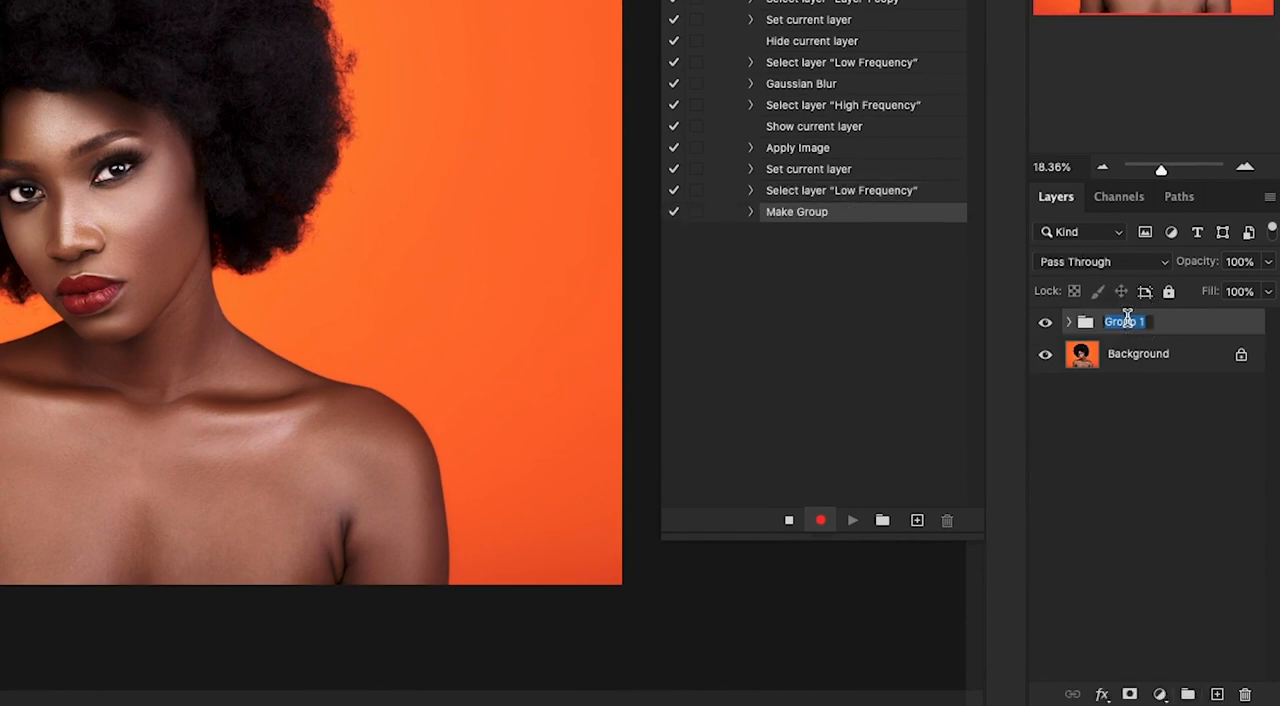
pyautogui.write('8 Bit Fs')
pyautogui.press('Return')
# - Add an empty layer named "tones" directly above Low Frequency inside the group, and reselect the Low Frequency layer
pyautogui.click(1070, 323)
pyautogui.click(1166, 396)
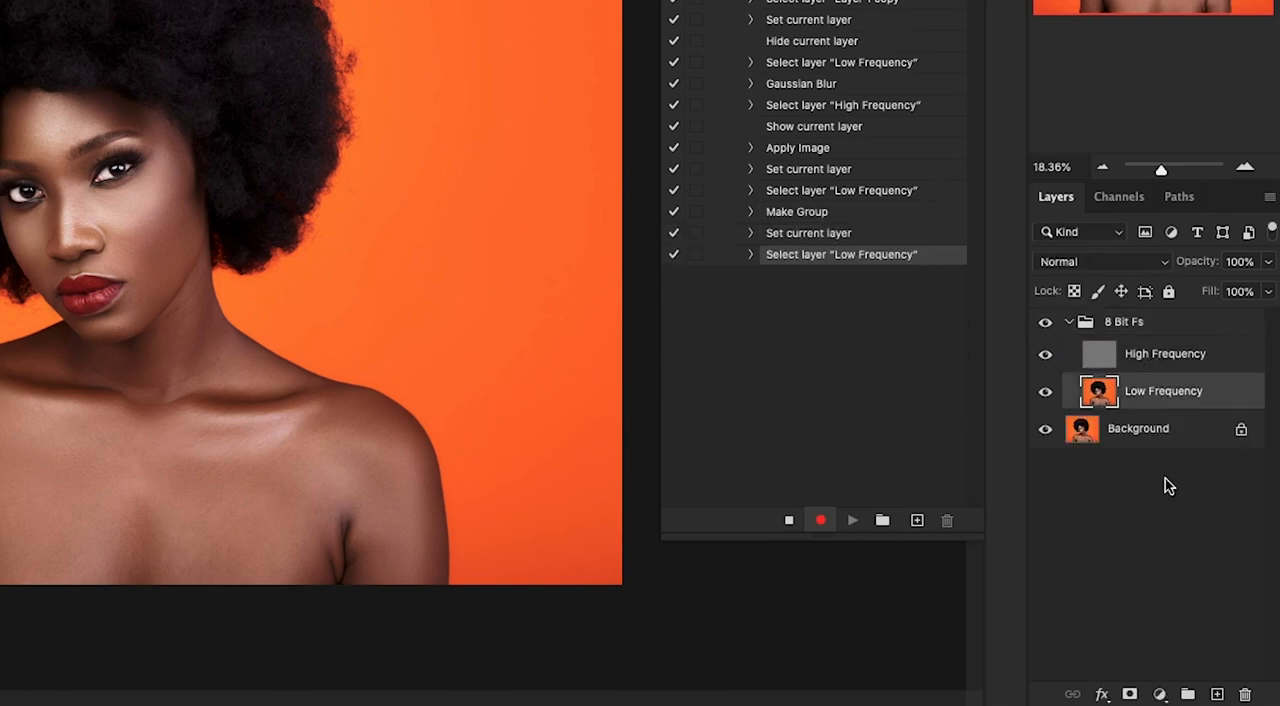
pyautogui.click(1214, 694)
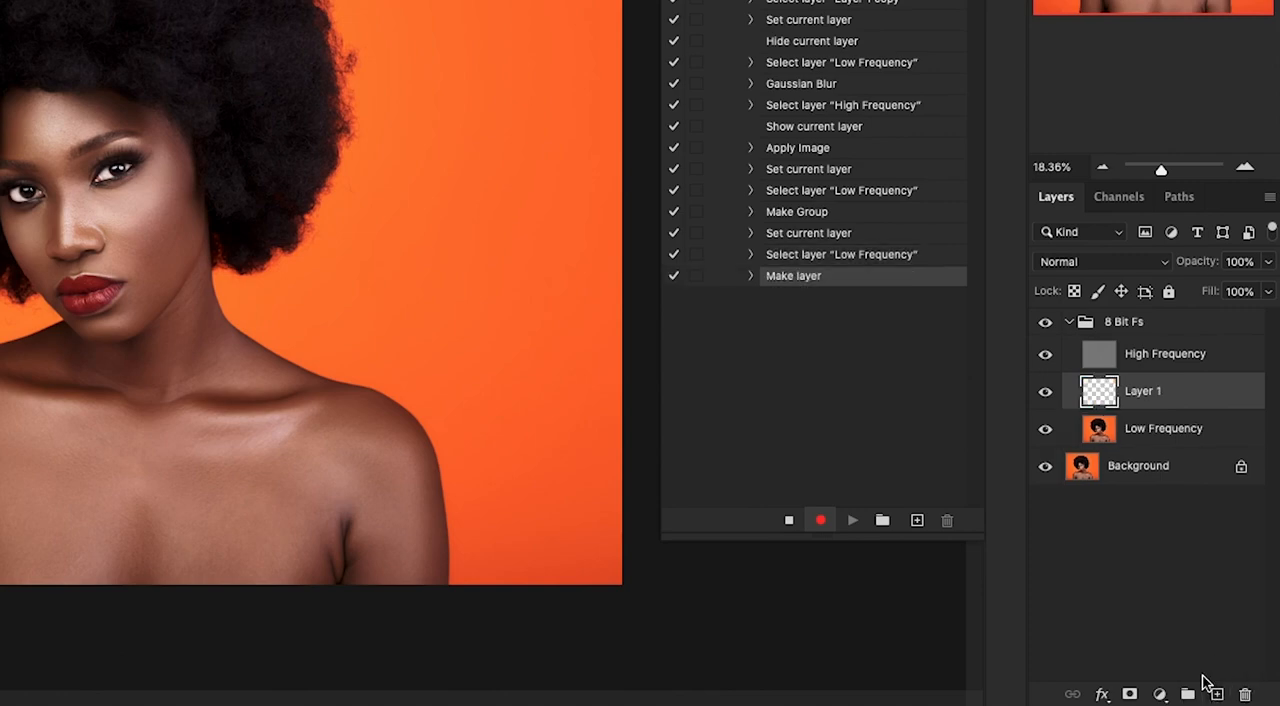
pyautogui.doubleClick(1152, 394)
pyautogui.write('tones')
pyautogui.press('Return')
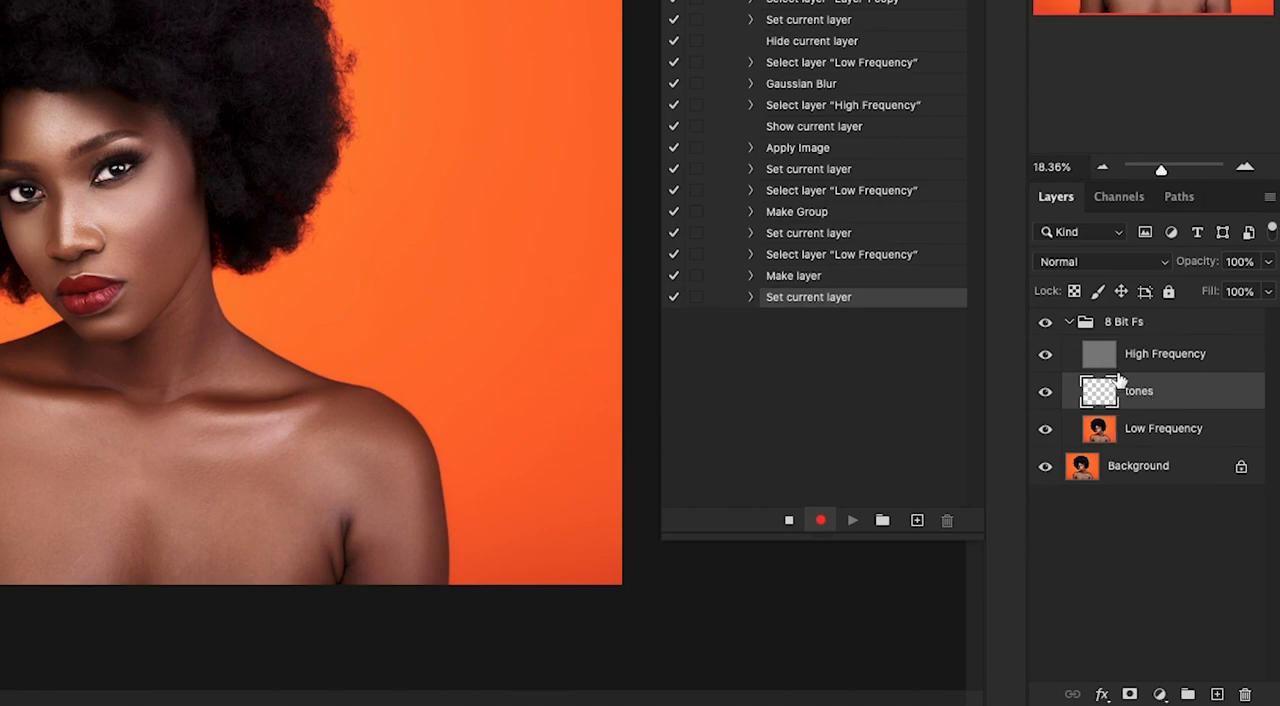
pyautogui.click(1124, 428)
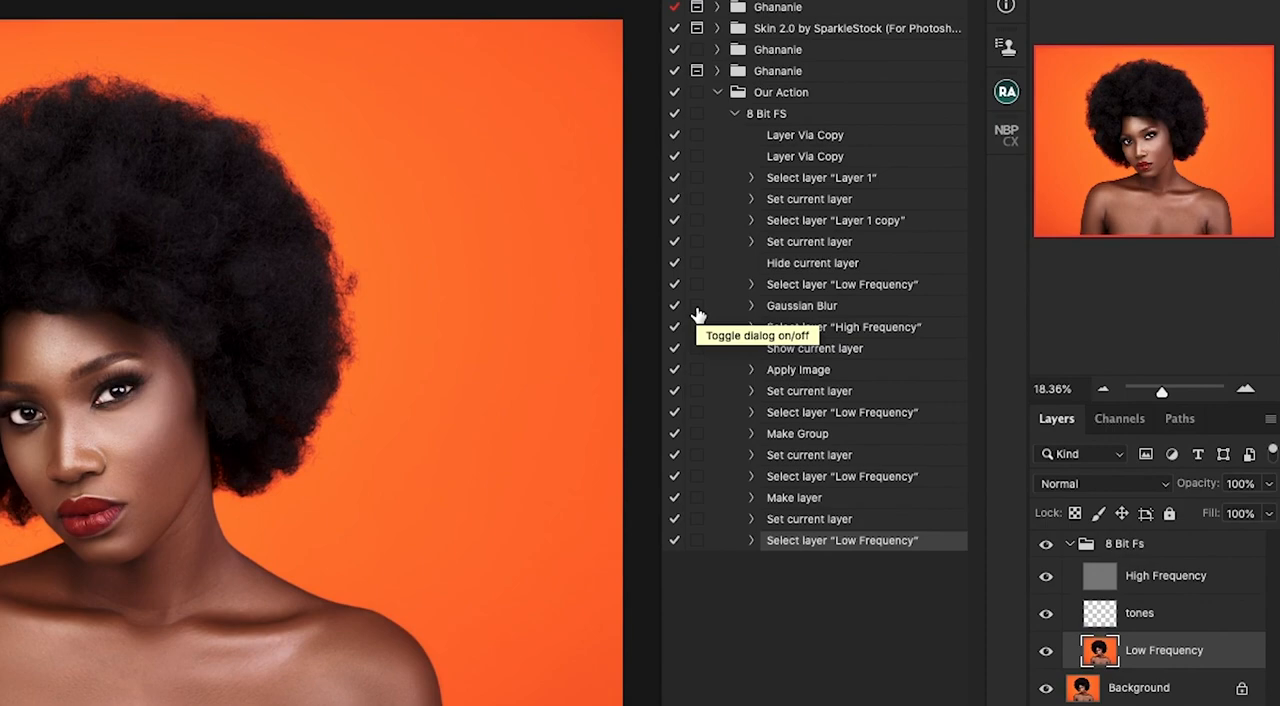
# - Turn on the dialog for the action's Gaussian Blur step and stop recording, leaving the 8 Bit FS action collapsed
pyautogui.click(697, 306)
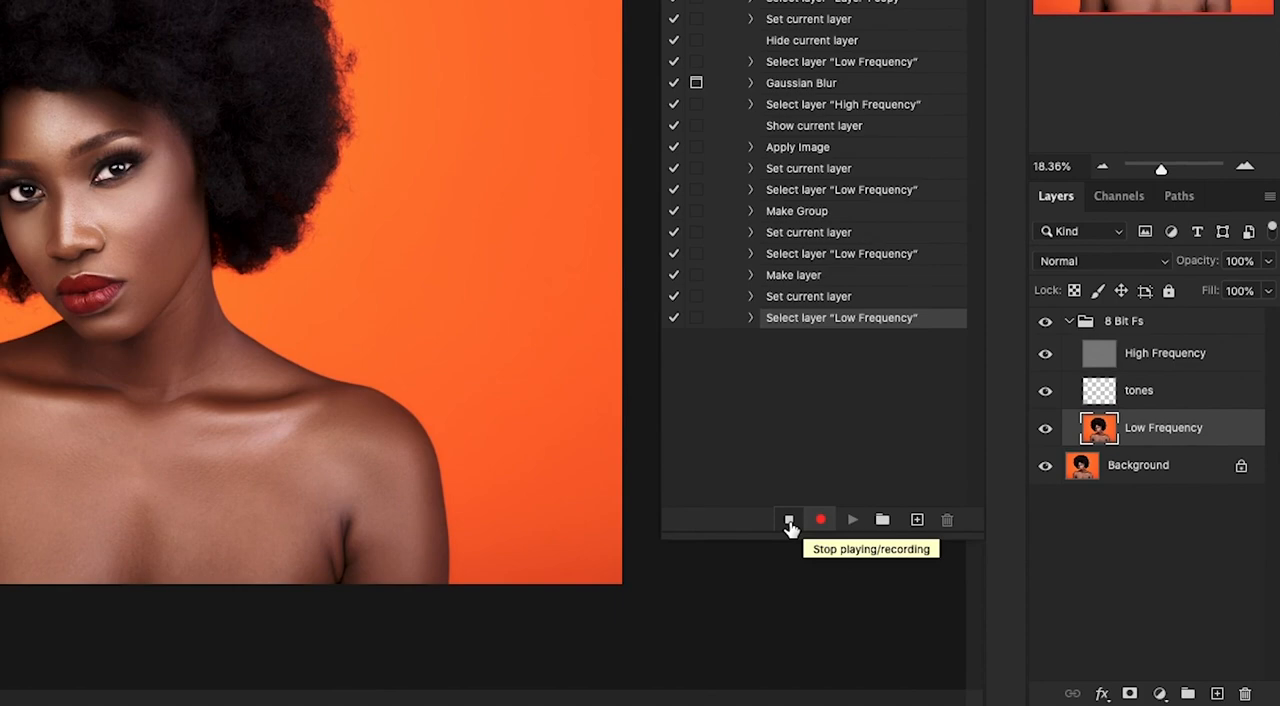
pyautogui.click(789, 520)
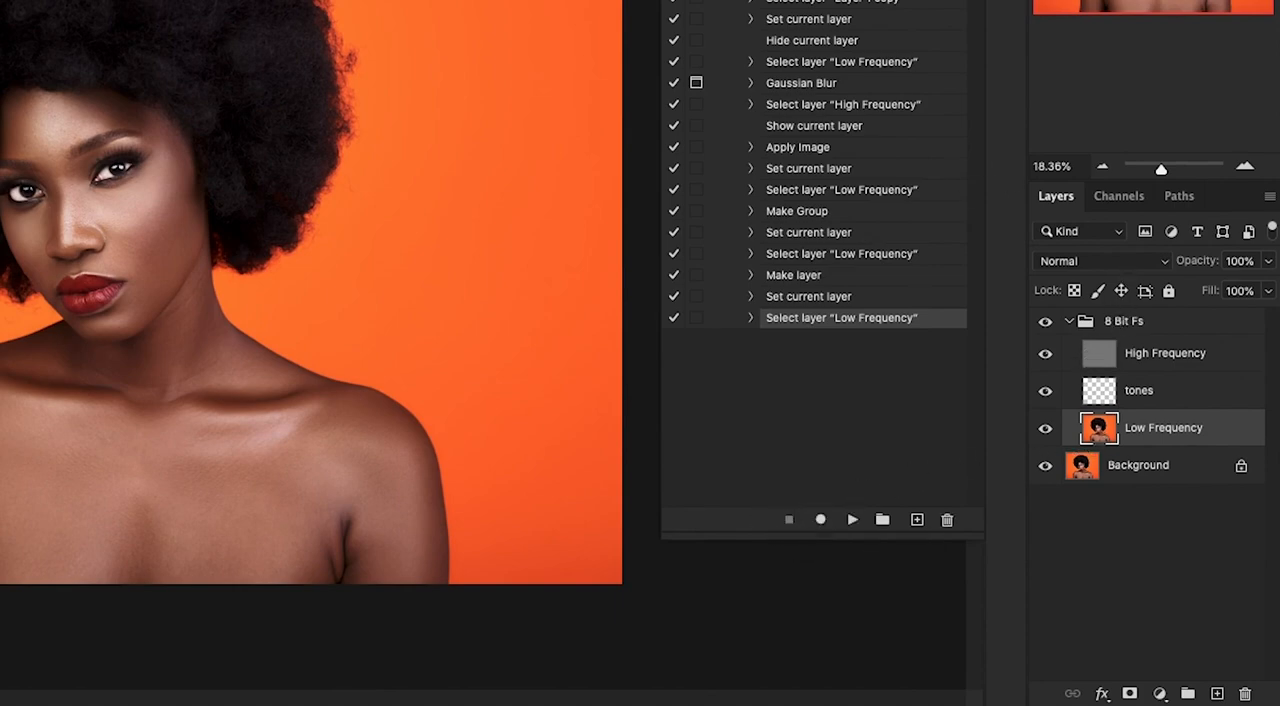
pyautogui.click(733, 2)
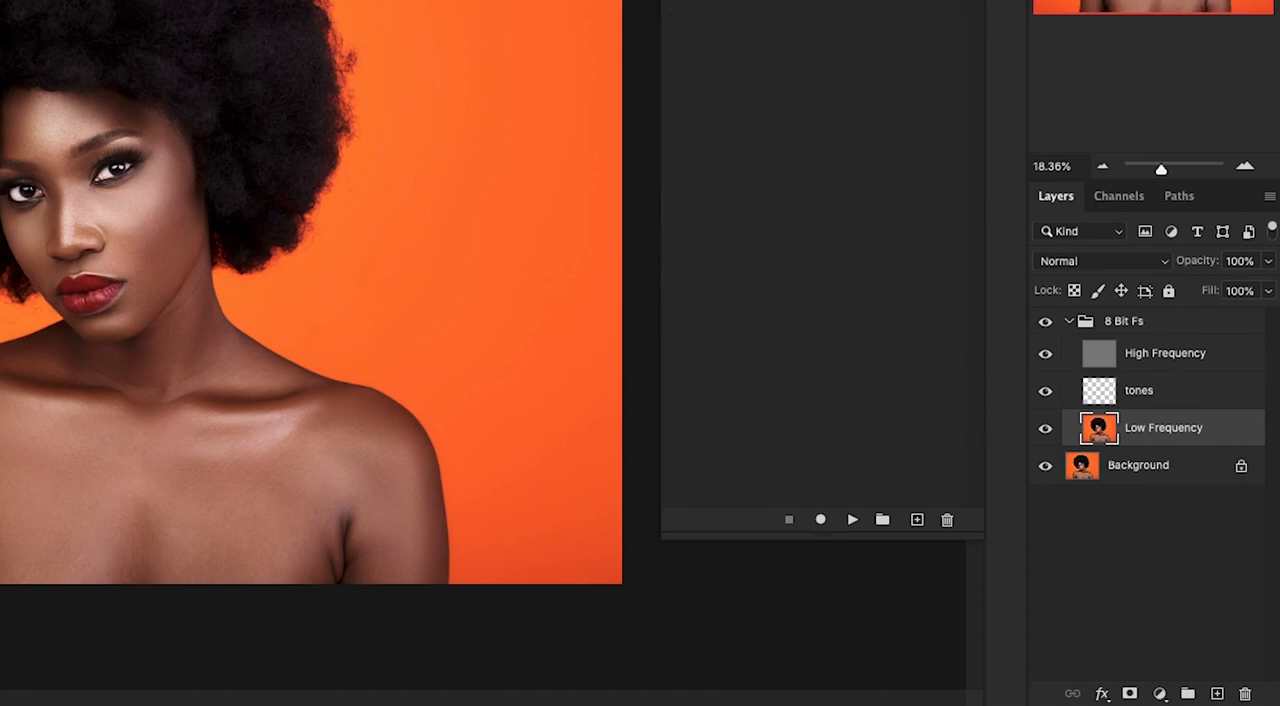
# - Delete the 8 Bit Fs group and test the 8 Bit FS action with a Gaussian Blur radius of 12 pixels
pyautogui.click(1137, 322)
pyautogui.press('Delete')
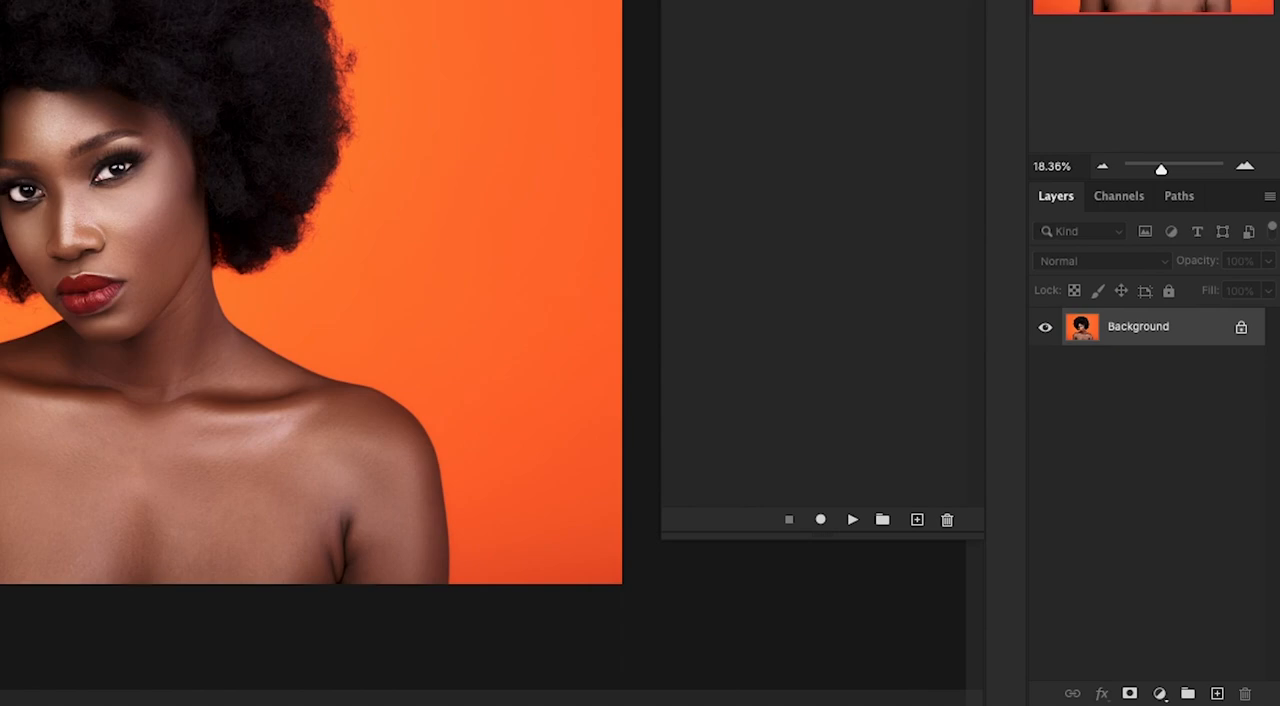
pyautogui.click(853, 524)
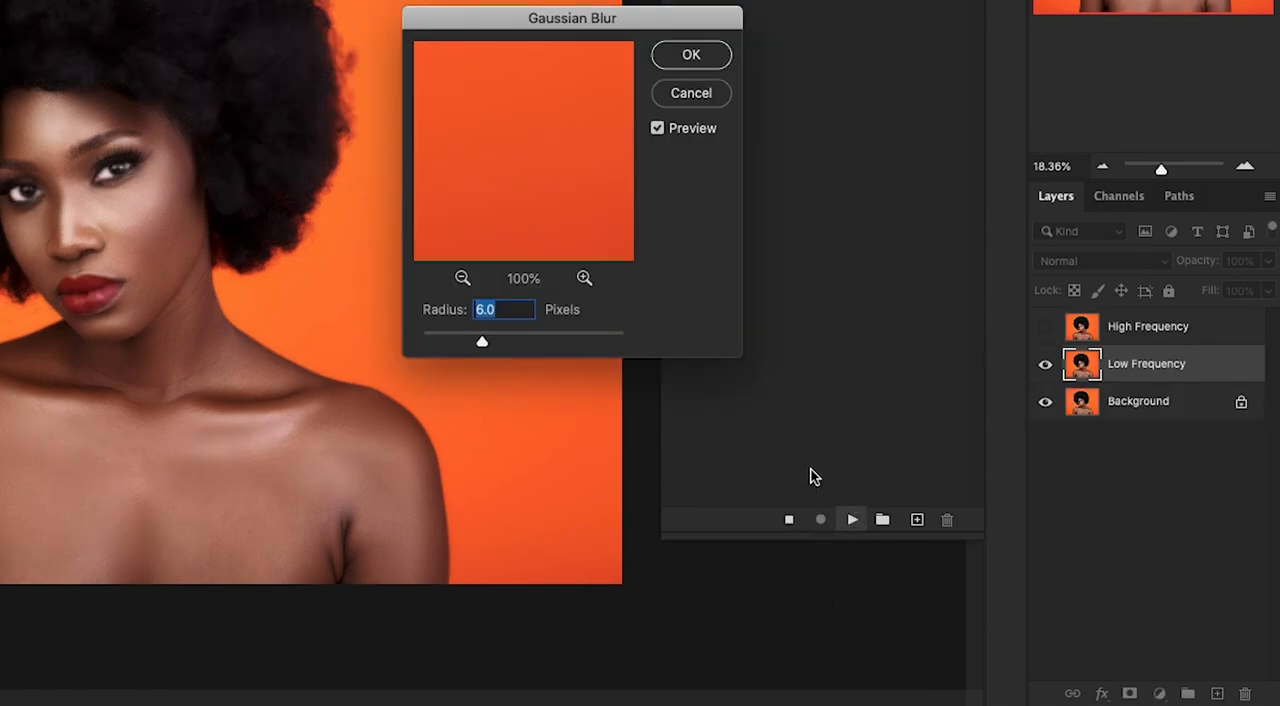
pyautogui.moveTo(588, 18); pyautogui.dragTo(527, 0)
pyautogui.write('12')
pyautogui.click(662, 22)
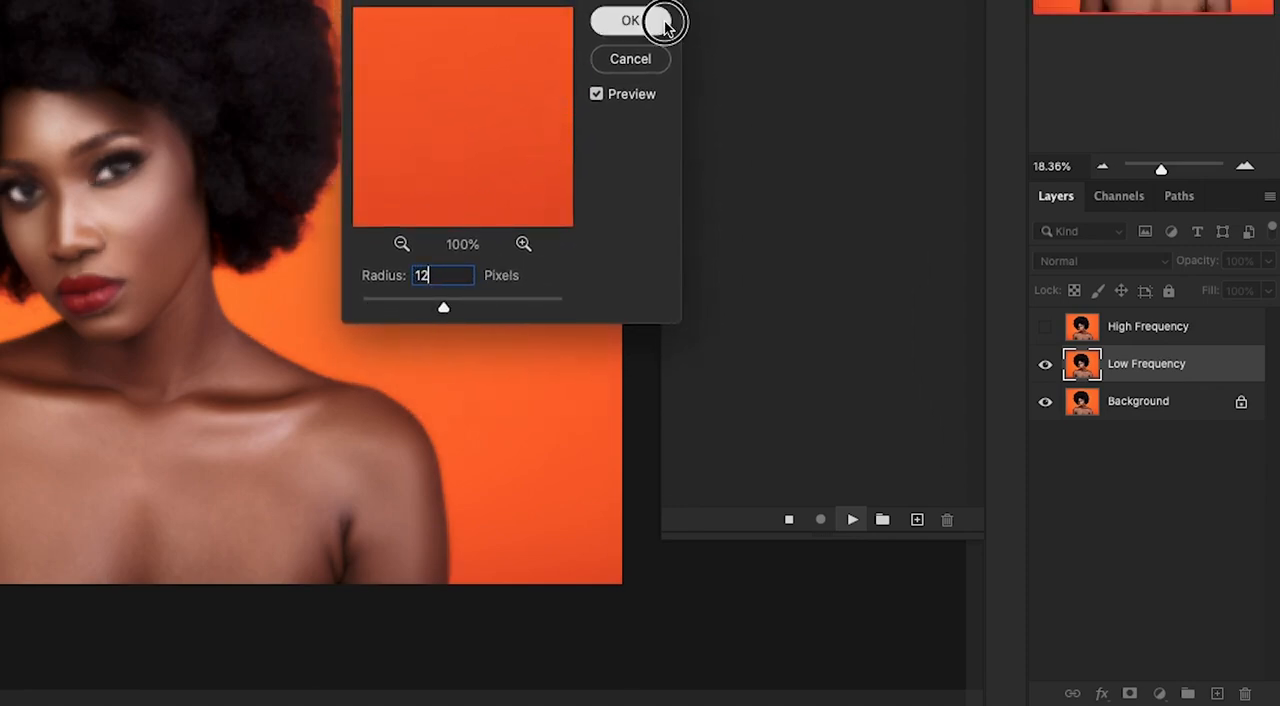
# - Delete the 8 Bit Fs group, replay the action with a 6.0-pixel blur radius, and collapse the resulting group
pyautogui.click(1124, 321)
pyautogui.press('Delete')
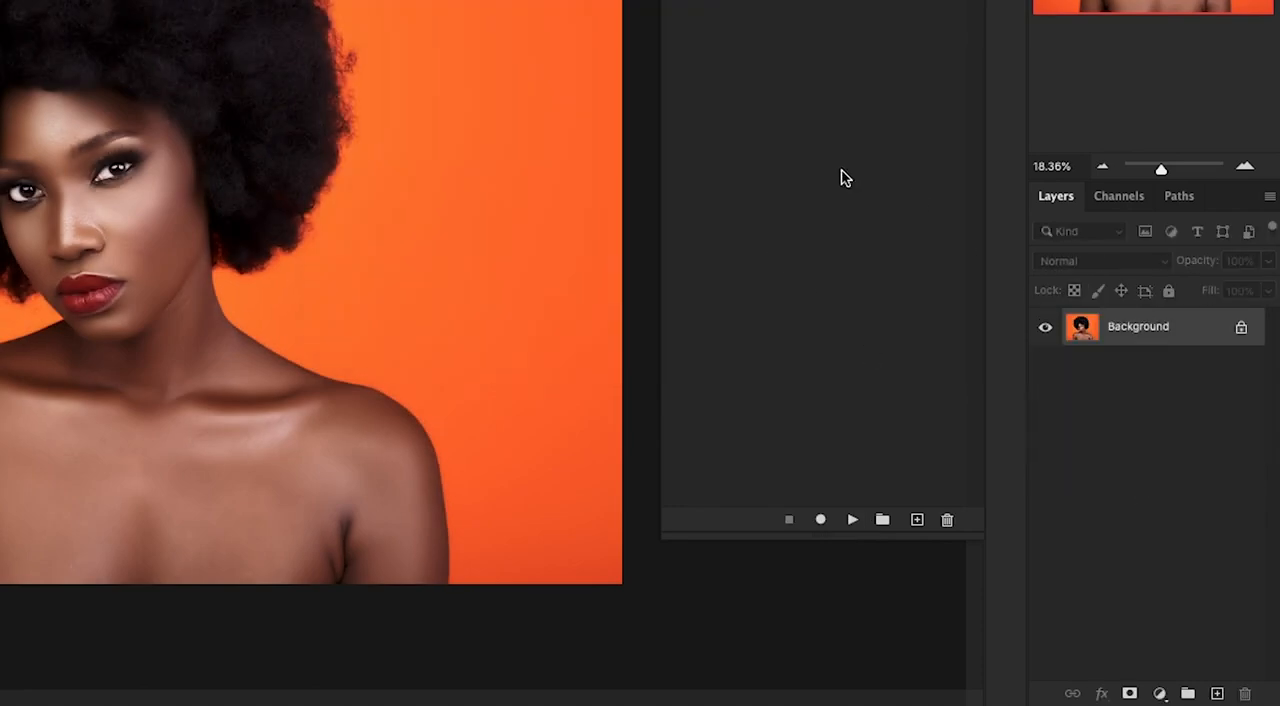
pyautogui.click(852, 519)
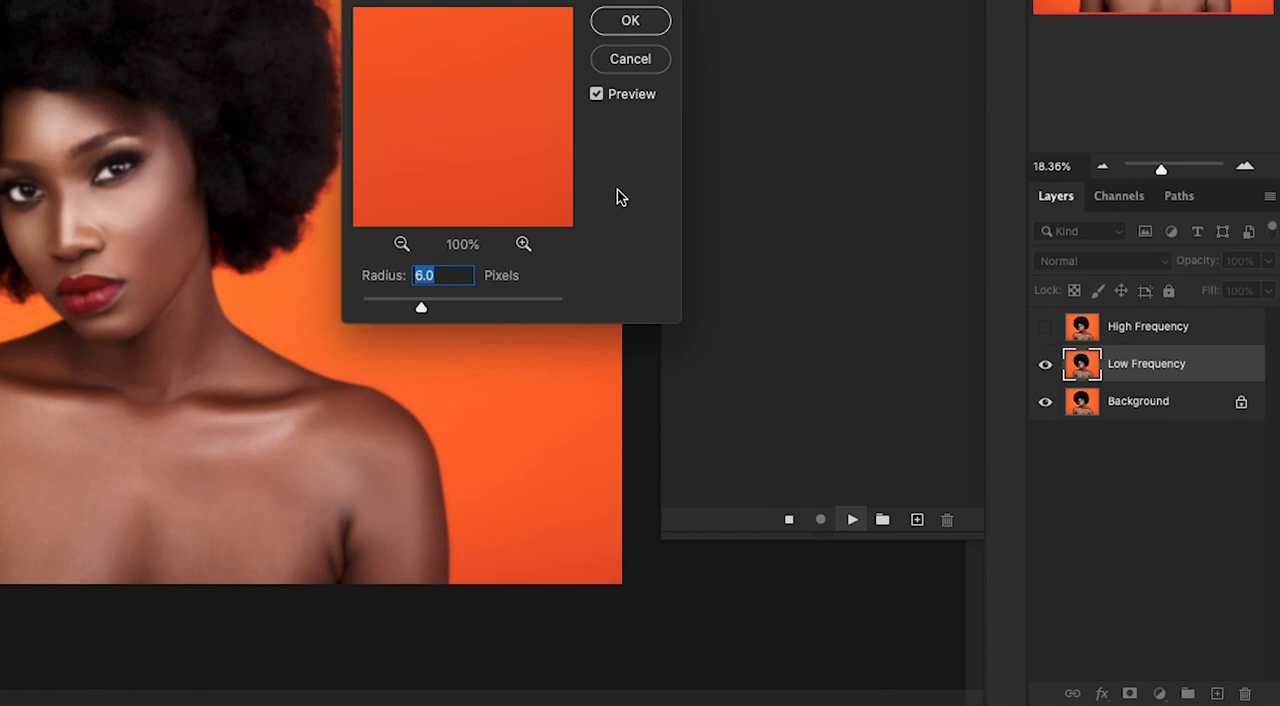
pyautogui.click(630, 24)
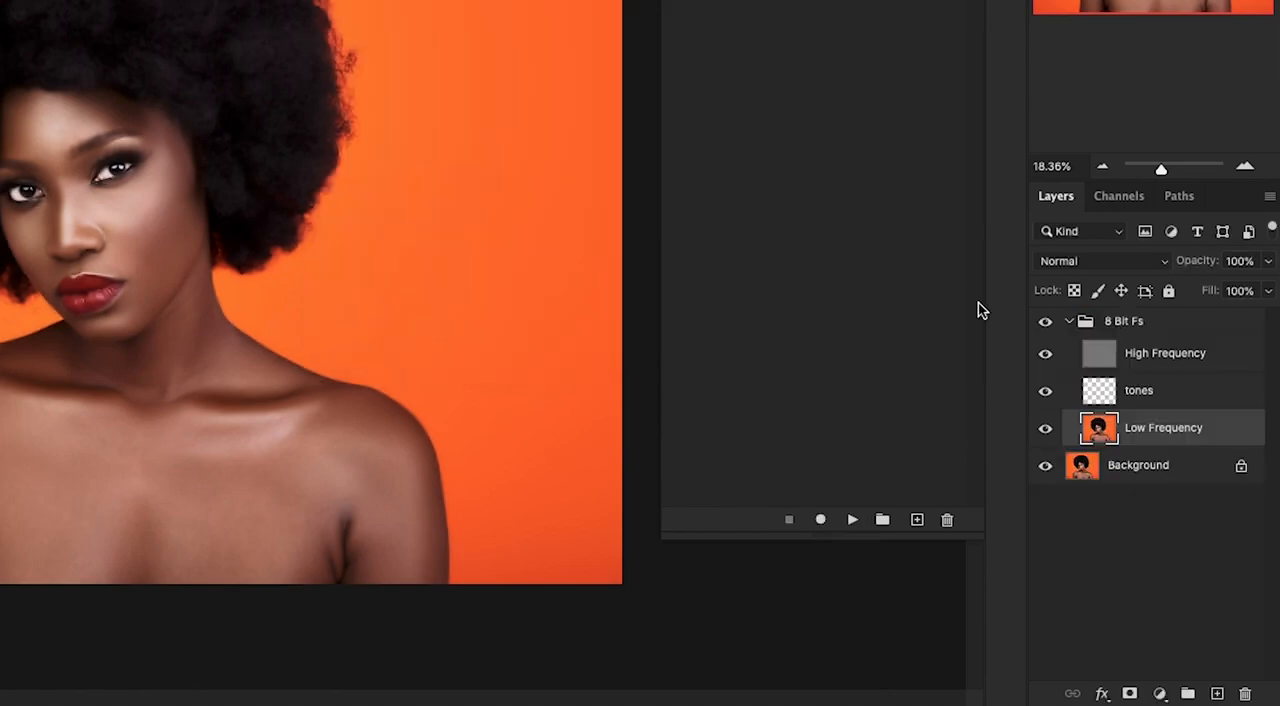
pyautogui.click(1097, 357)
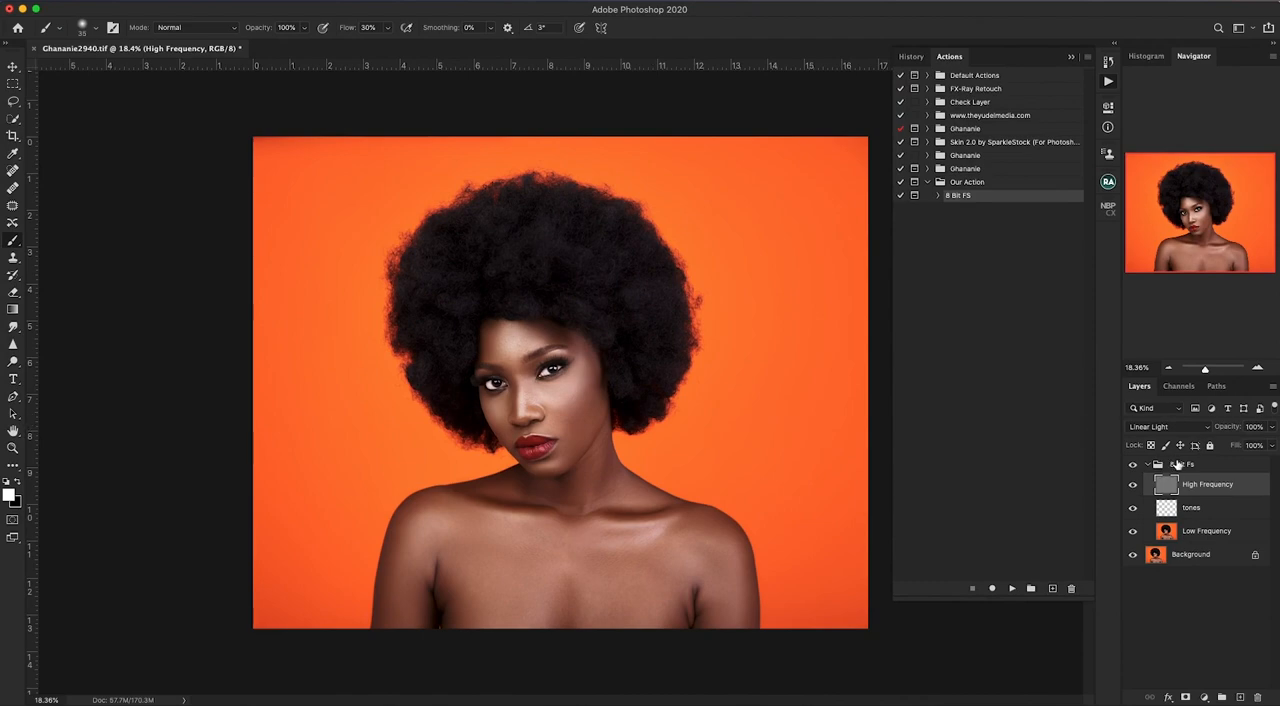
pyautogui.click(1179, 465)
pyautogui.click(1151, 465)
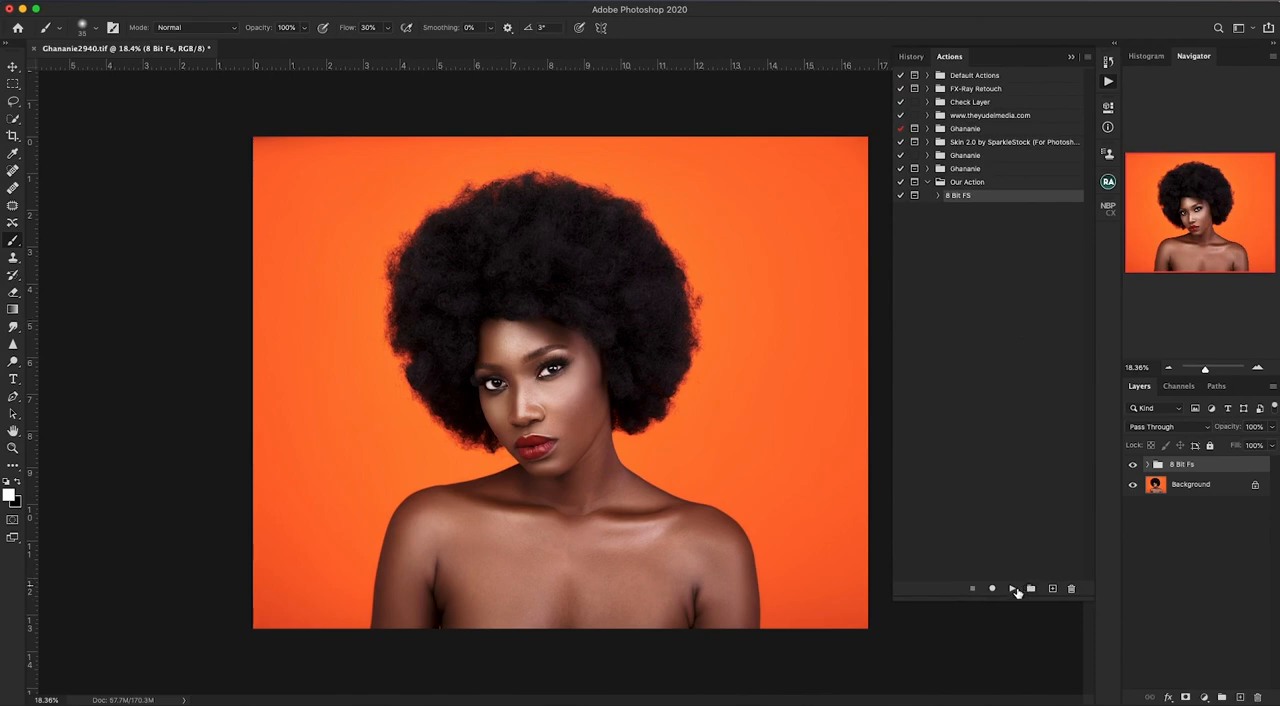
# - Create an orange action named "Dodge n Burn" in the Our Action set and start recording it
pyautogui.click(1053, 589)
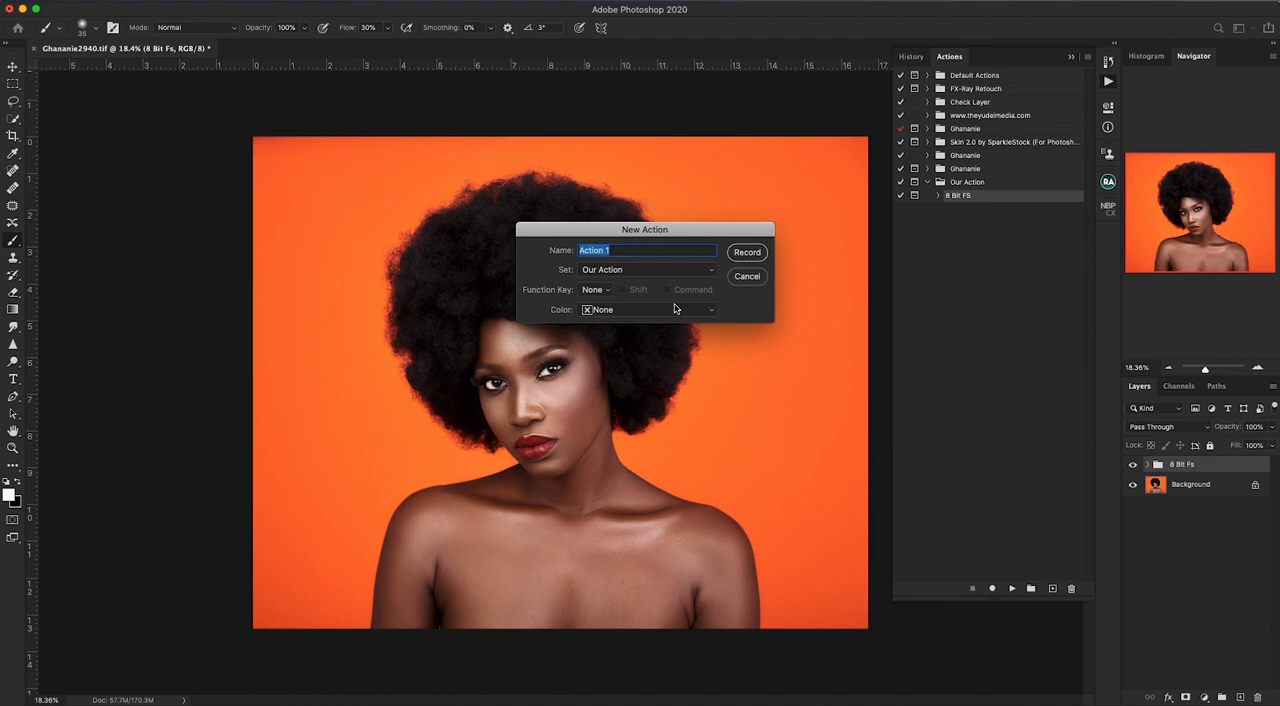
pyautogui.write('Dodge n Burn')
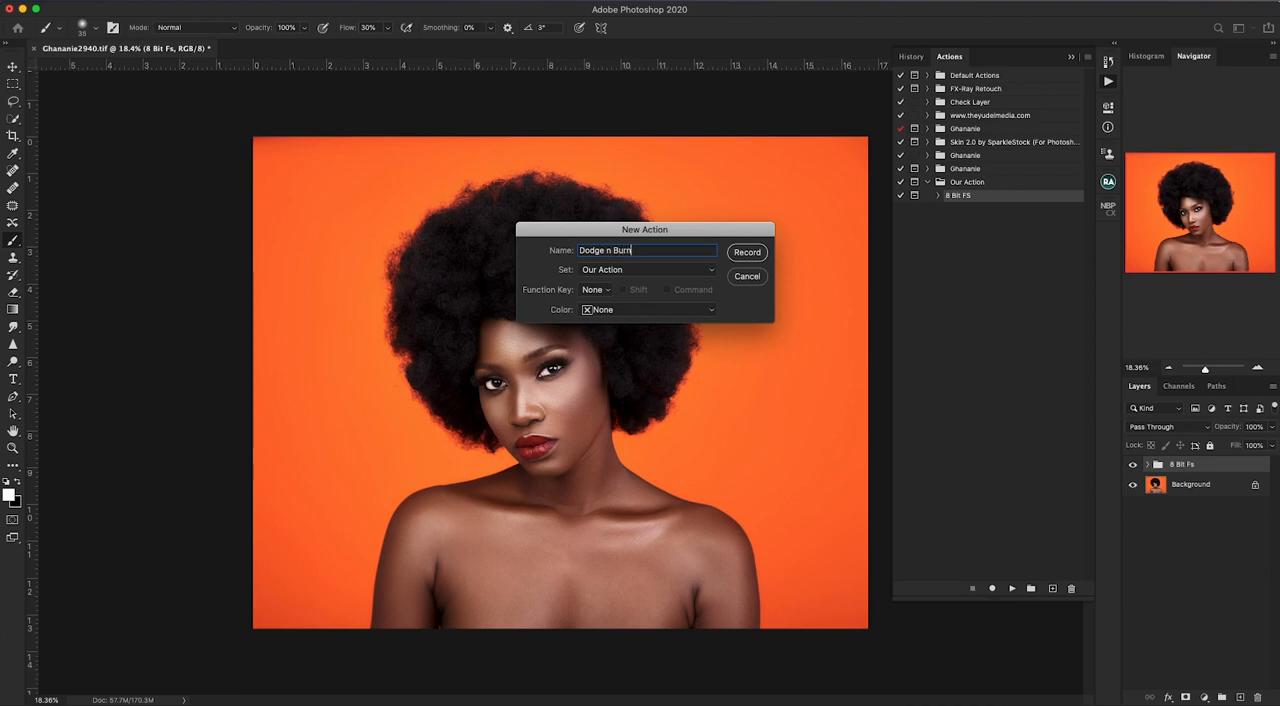
pyautogui.click(684, 311)
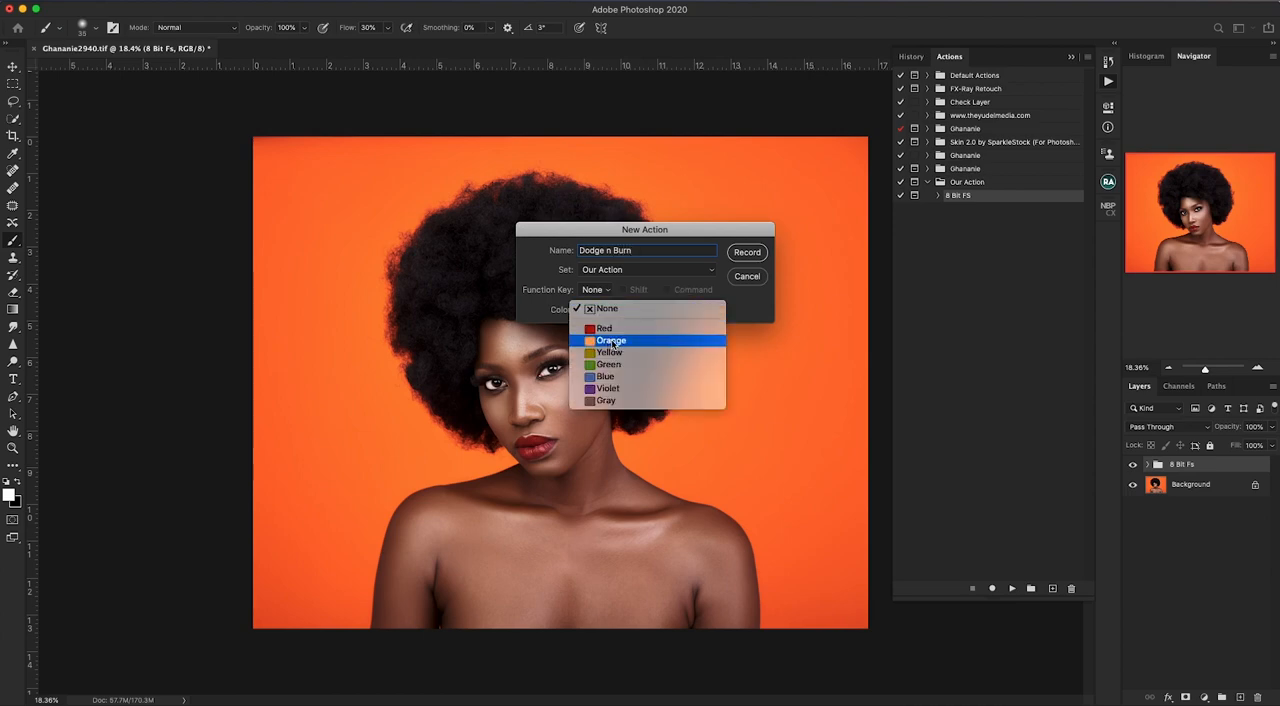
pyautogui.click(613, 343)
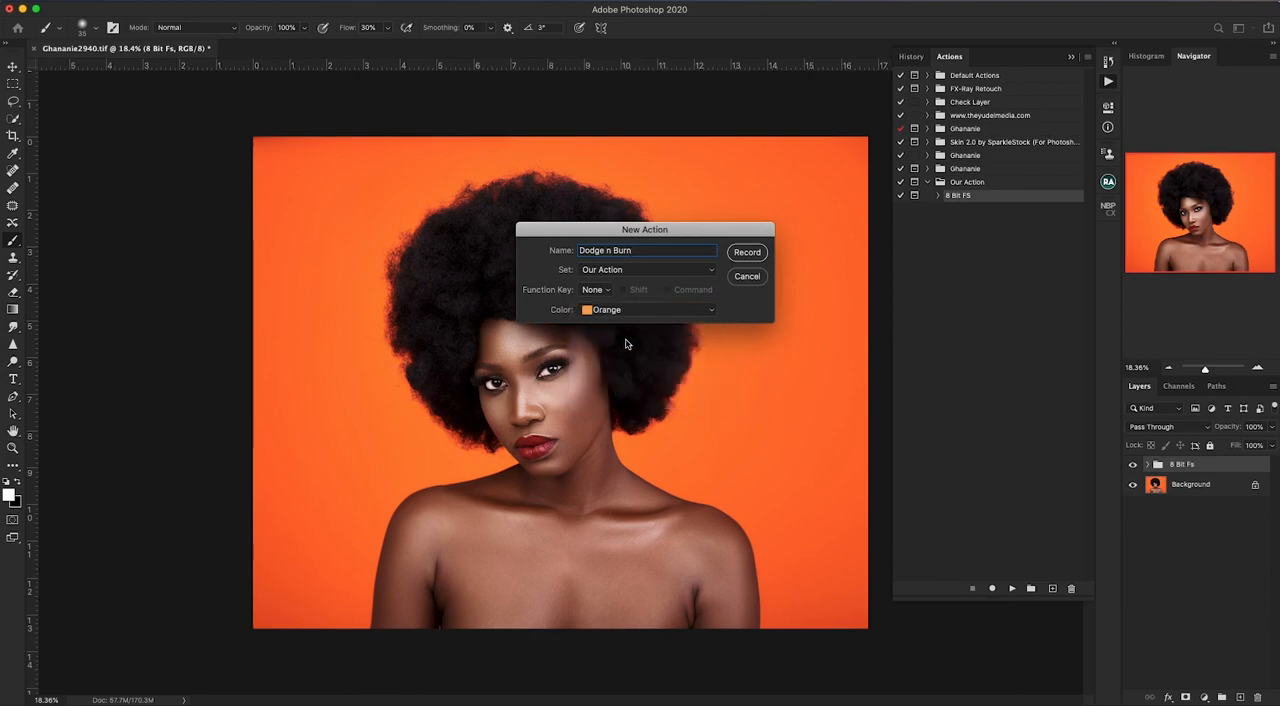
pyautogui.click(752, 253)
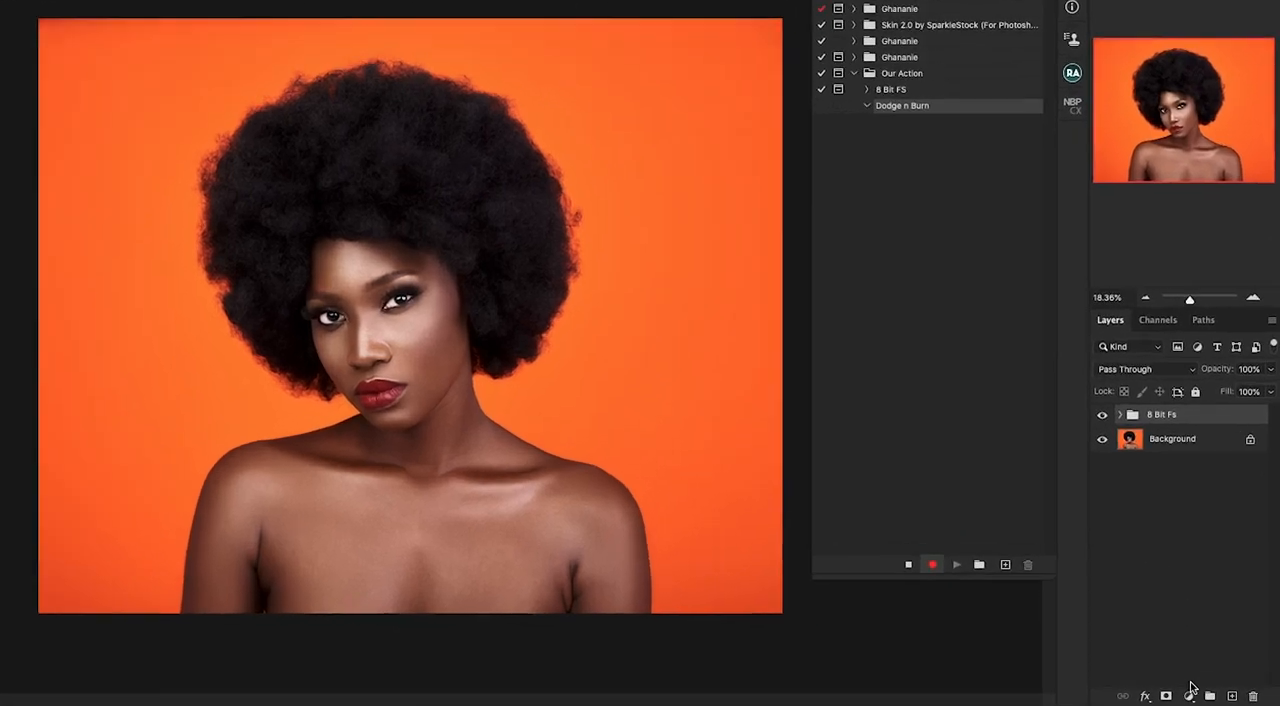
# - Add two Curves adjustment layers above the 8 Bit Fs group
pyautogui.click(1204, 697)
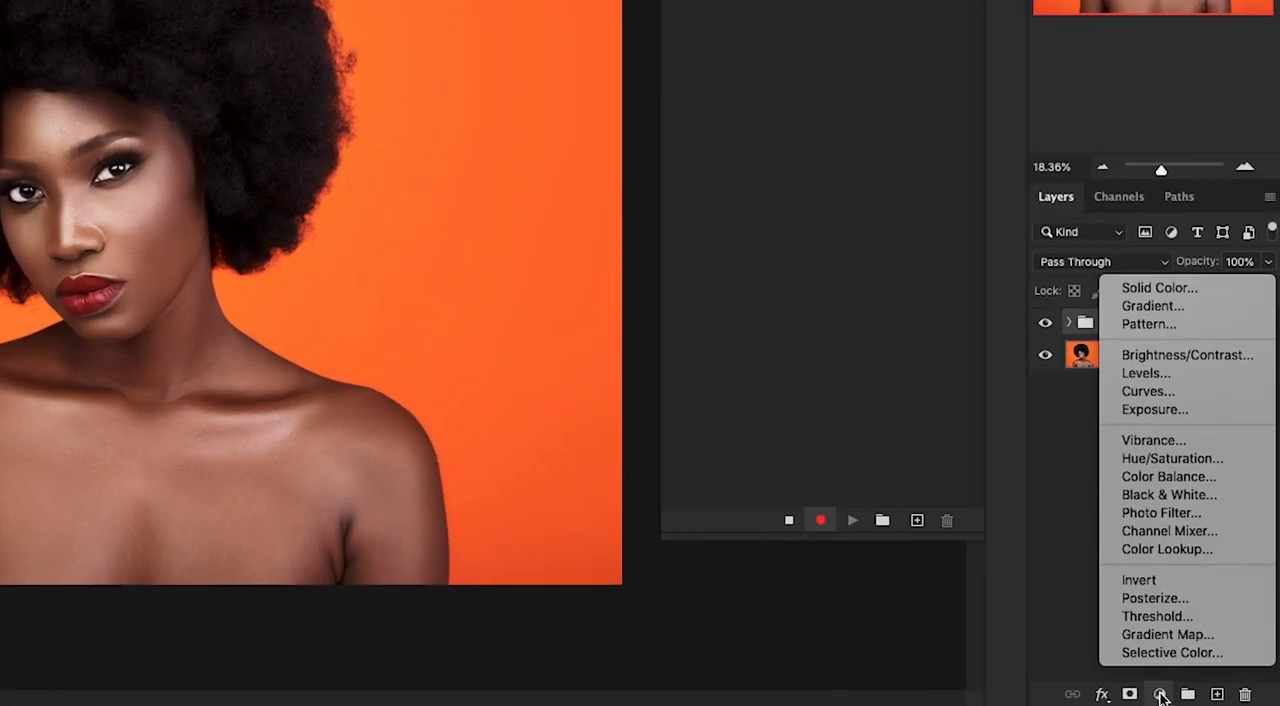
pyautogui.click(1150, 393)
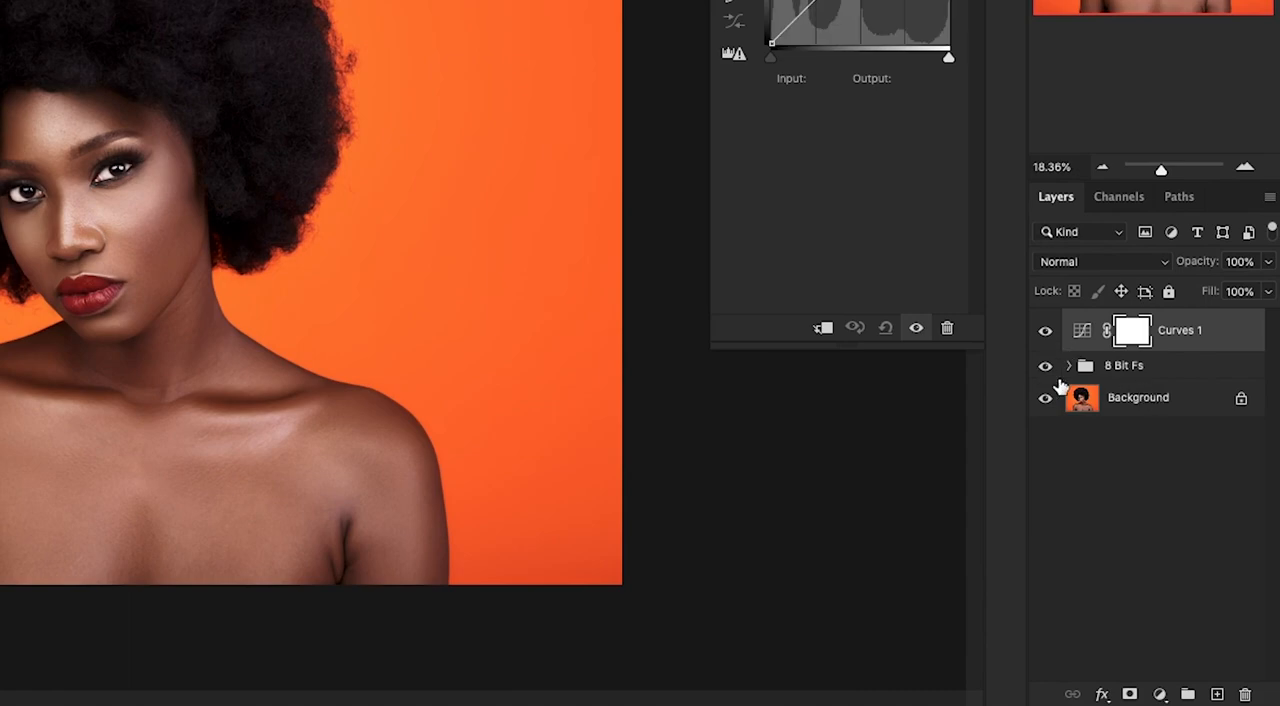
pyautogui.click(1160, 697)
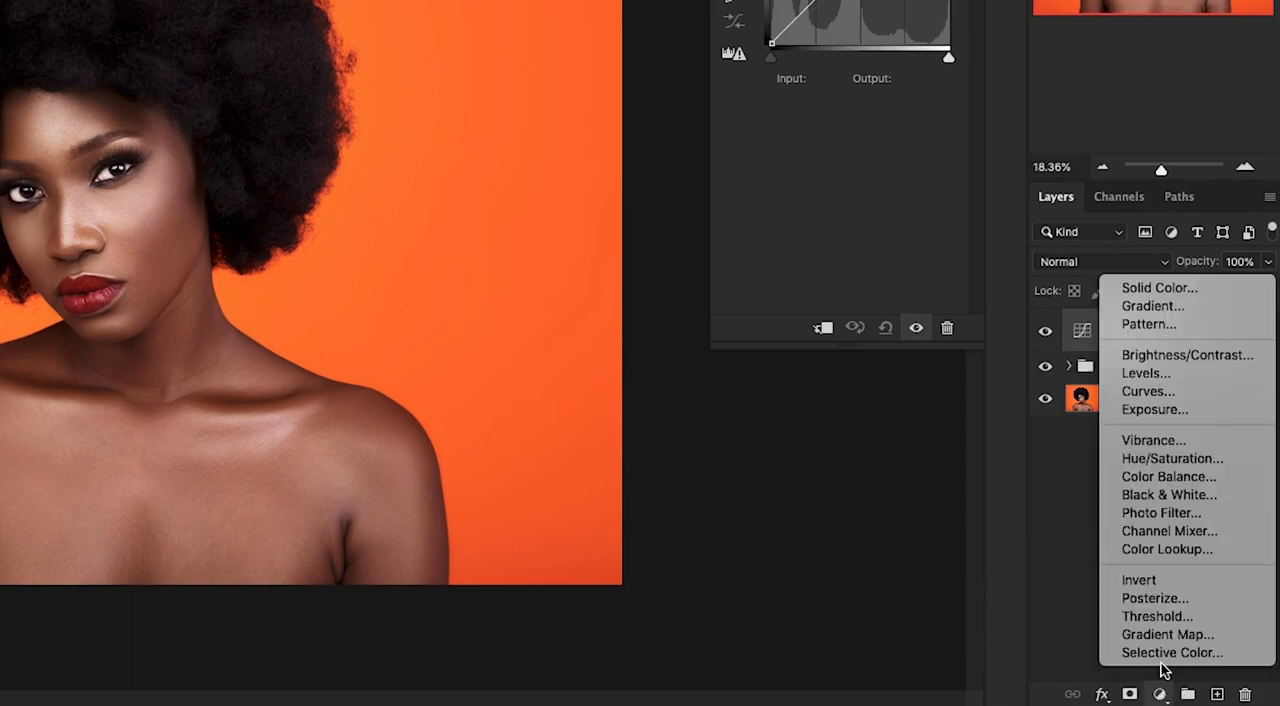
pyautogui.click(1158, 392)
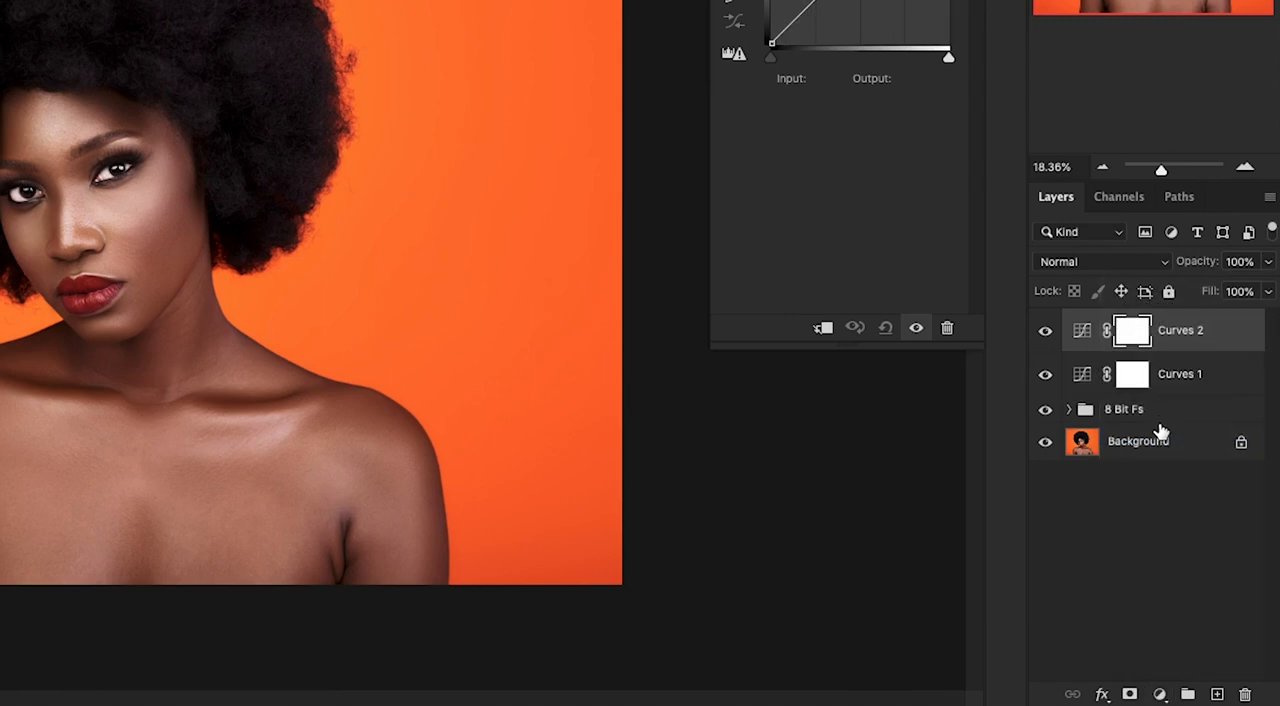
# - Rename the lower Curves layer "Burn" and the upper one "Dodge"
pyautogui.doubleClick(1180, 374)
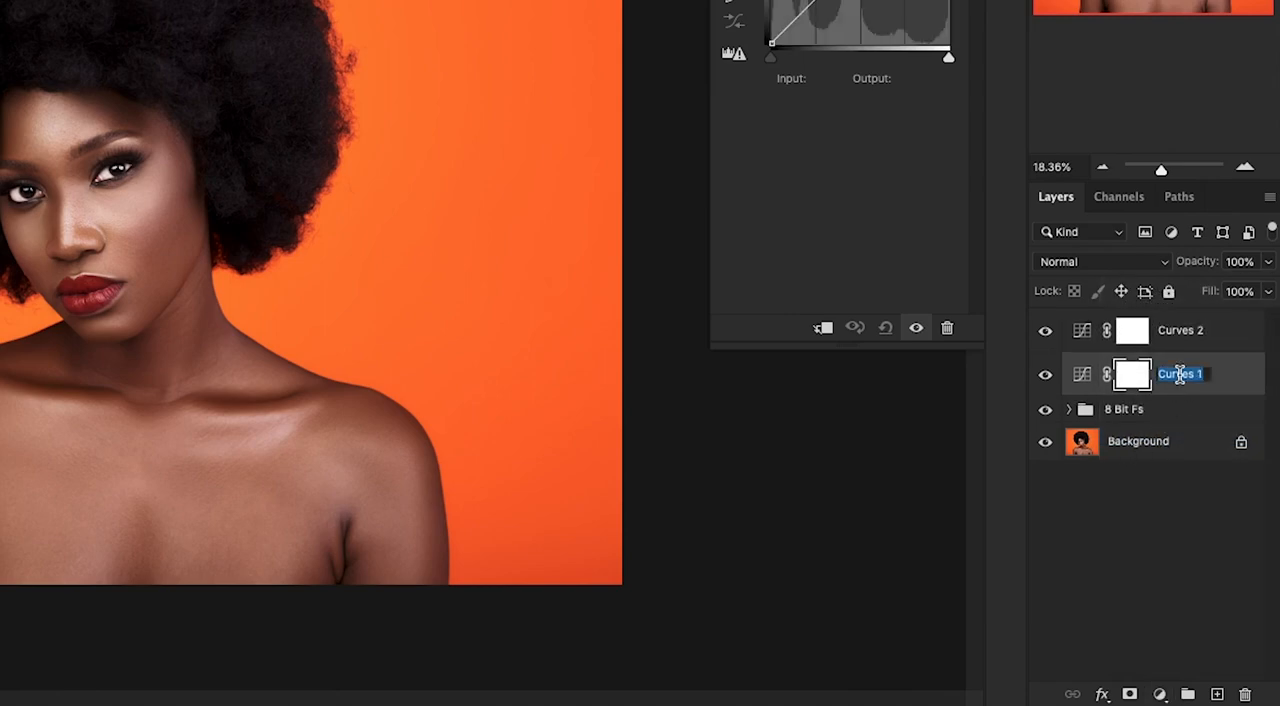
pyautogui.write('Burn')
pyautogui.press('Return')
pyautogui.doubleClick(1183, 330)
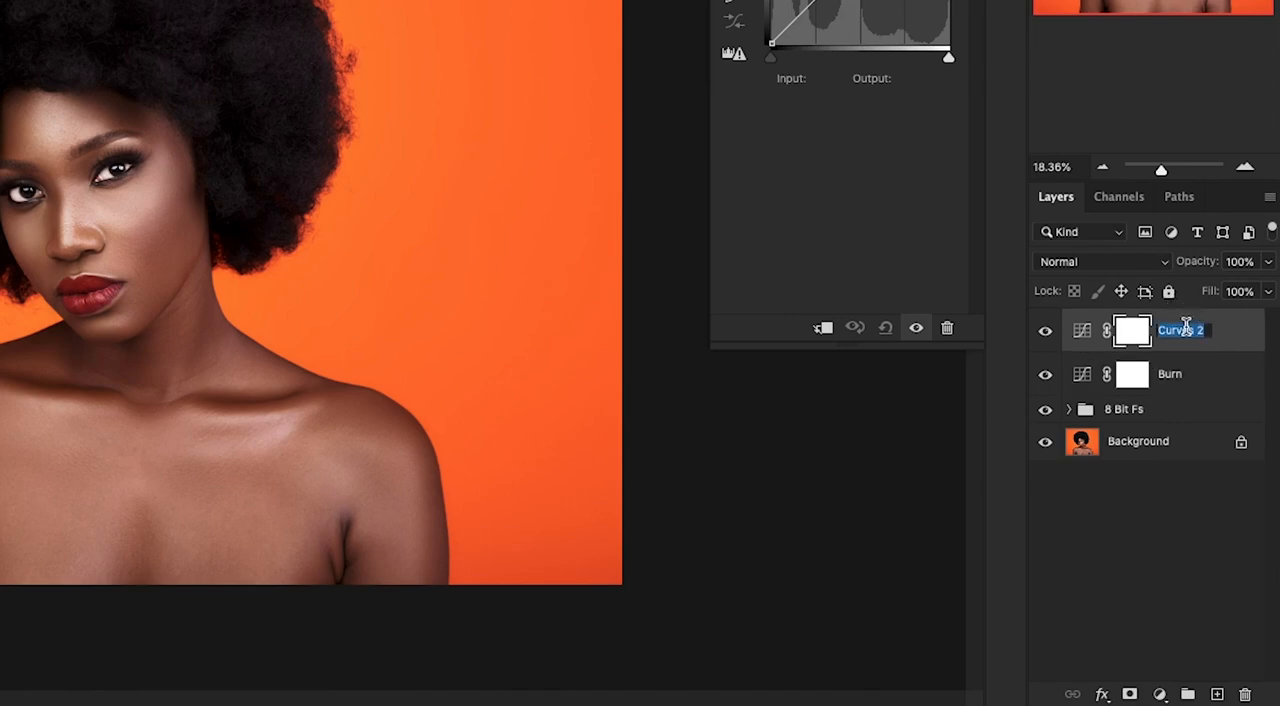
pyautogui.write('Dodge')
pyautogui.press('Return')
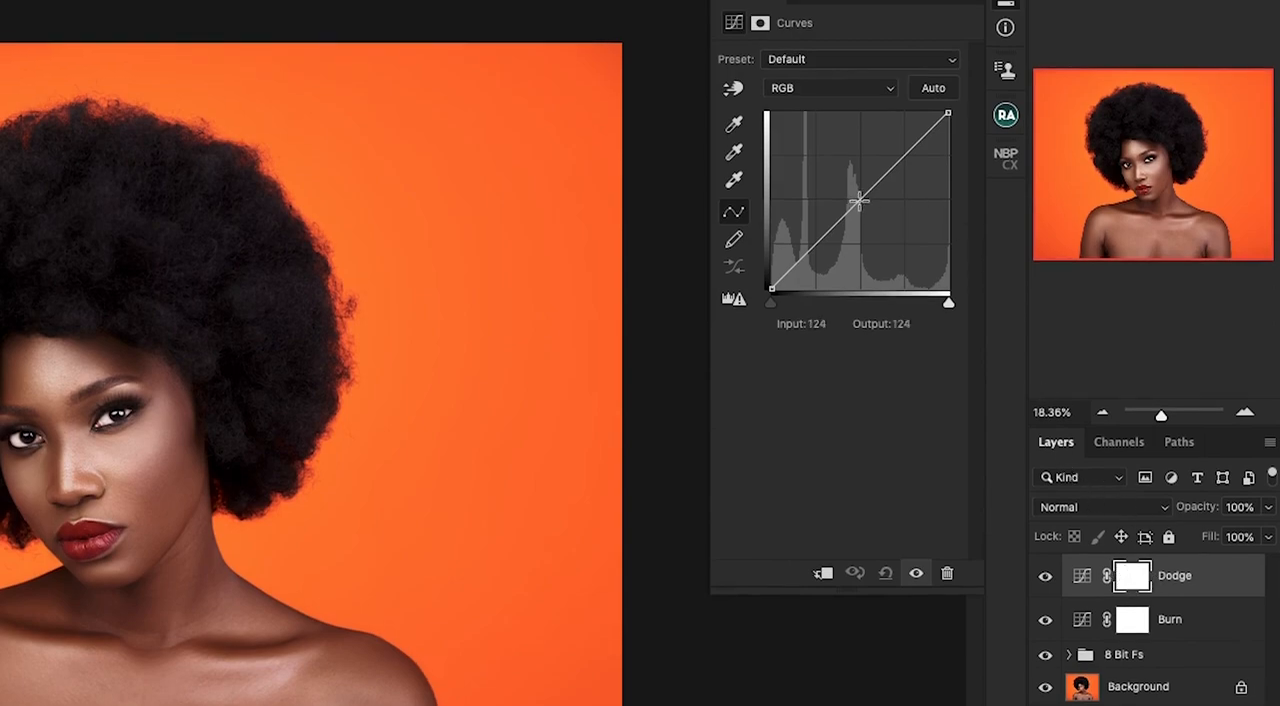
# - Brighten the Dodge curve with a midtone point at input 102, output 150, and invert the layer's mask to black
pyautogui.moveTo(859, 202); pyautogui.dragTo(843, 184)
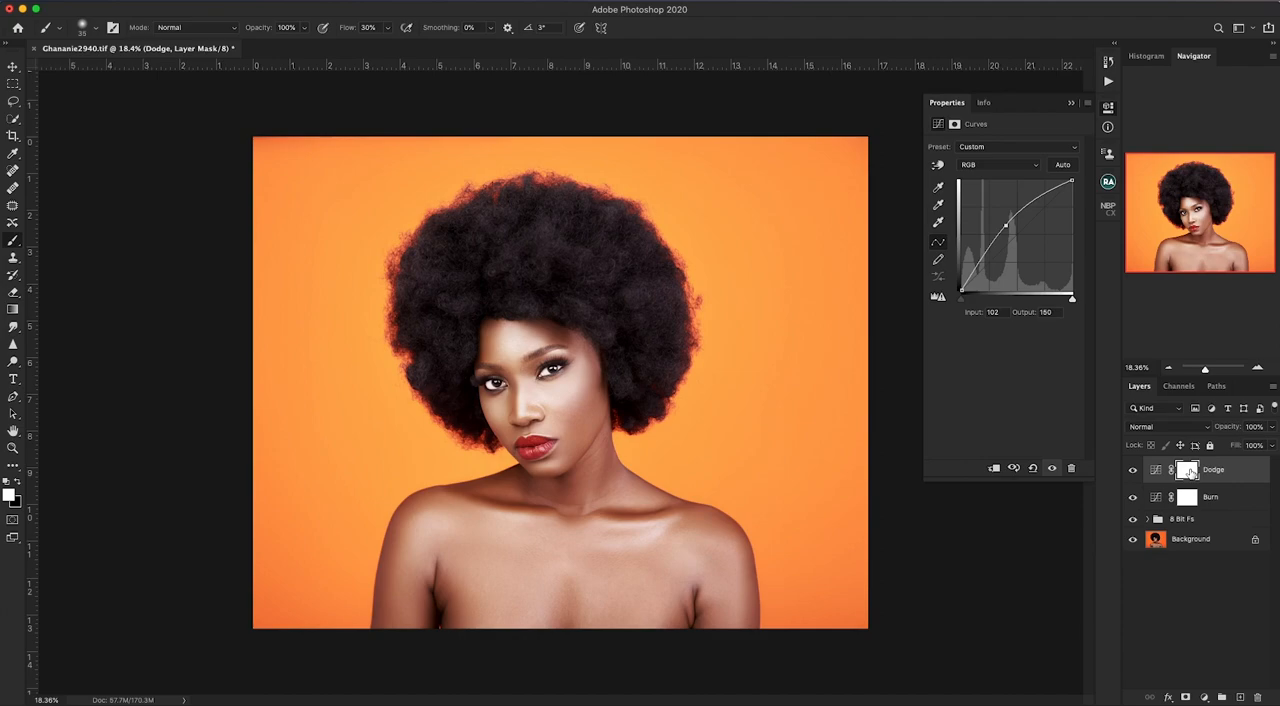
pyautogui.press('super+i')
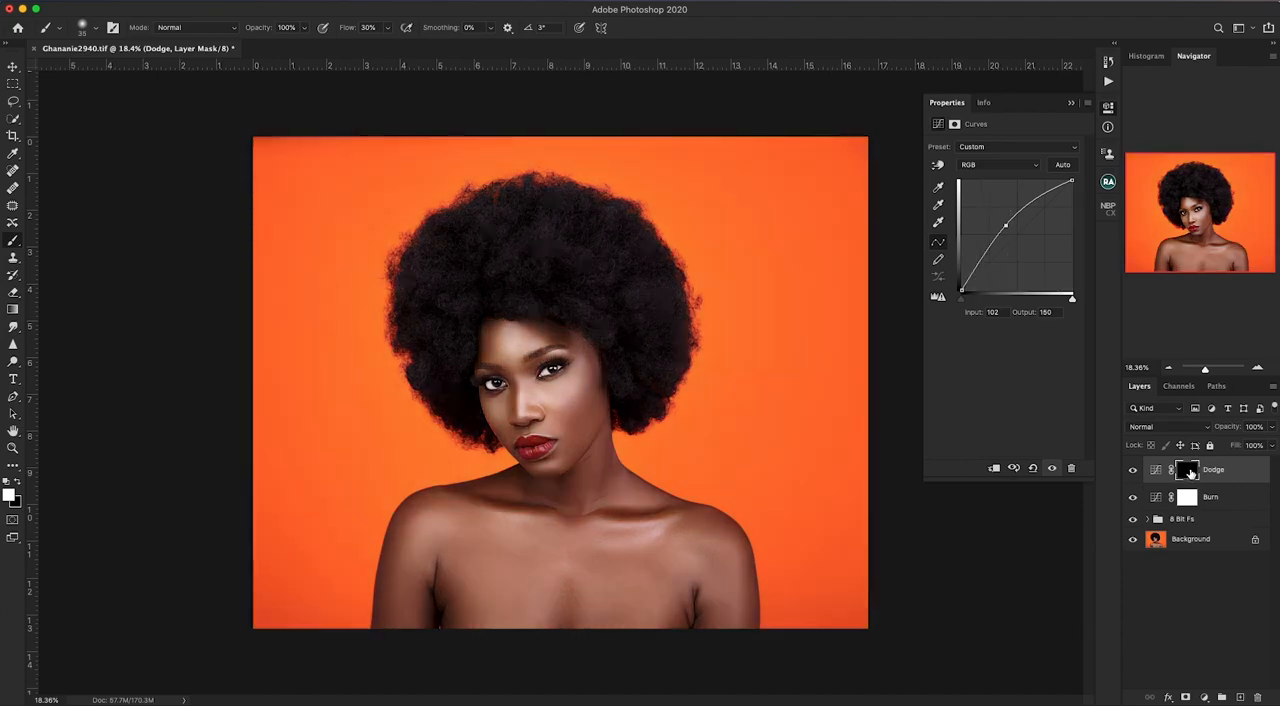
# - Darken the Burn curve with a midtone point at input 148, output 104, and invert the layer's mask to black
pyautogui.click(1188, 499)
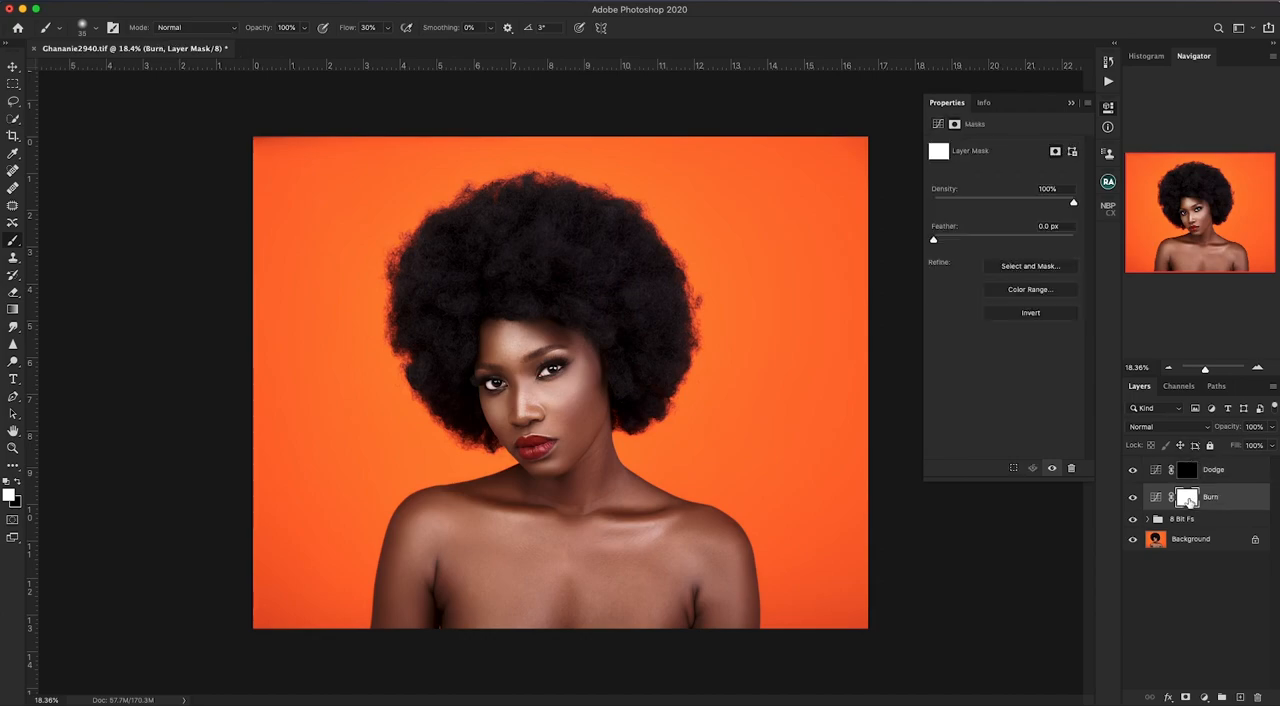
pyautogui.click(1157, 498)
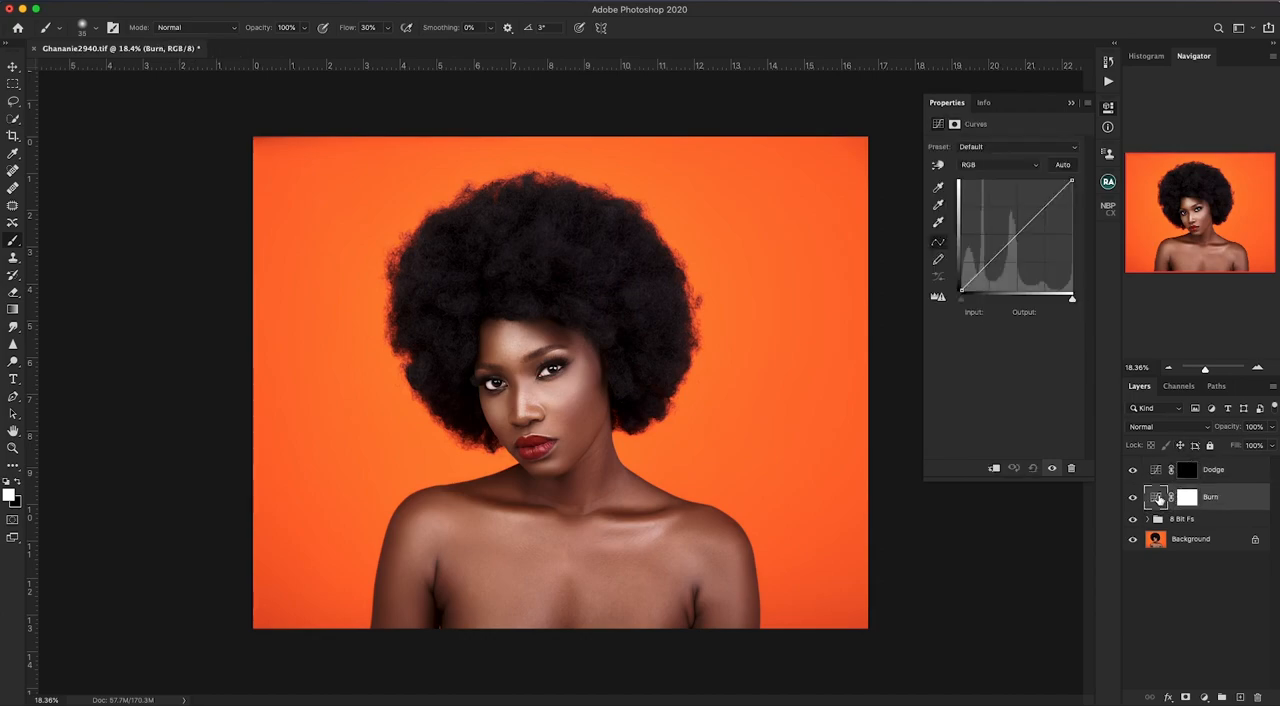
pyautogui.moveTo(1024, 228); pyautogui.dragTo(1027, 245)
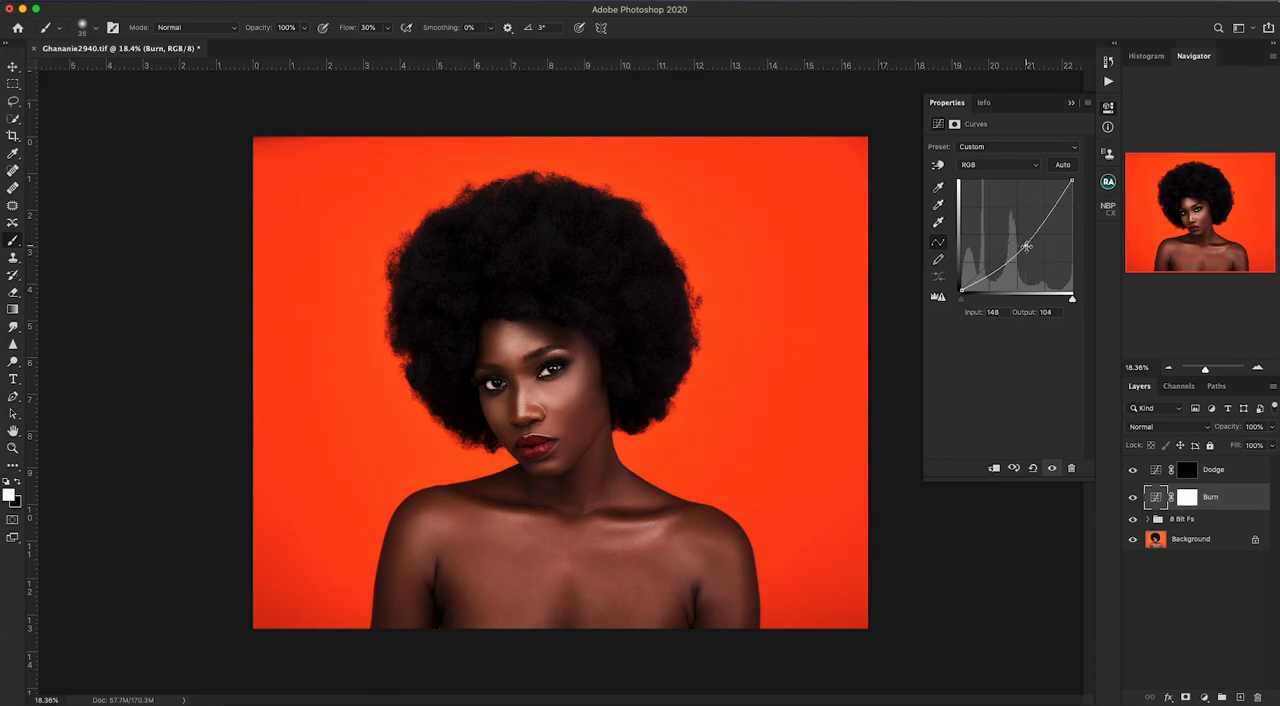
pyautogui.click(1192, 502)
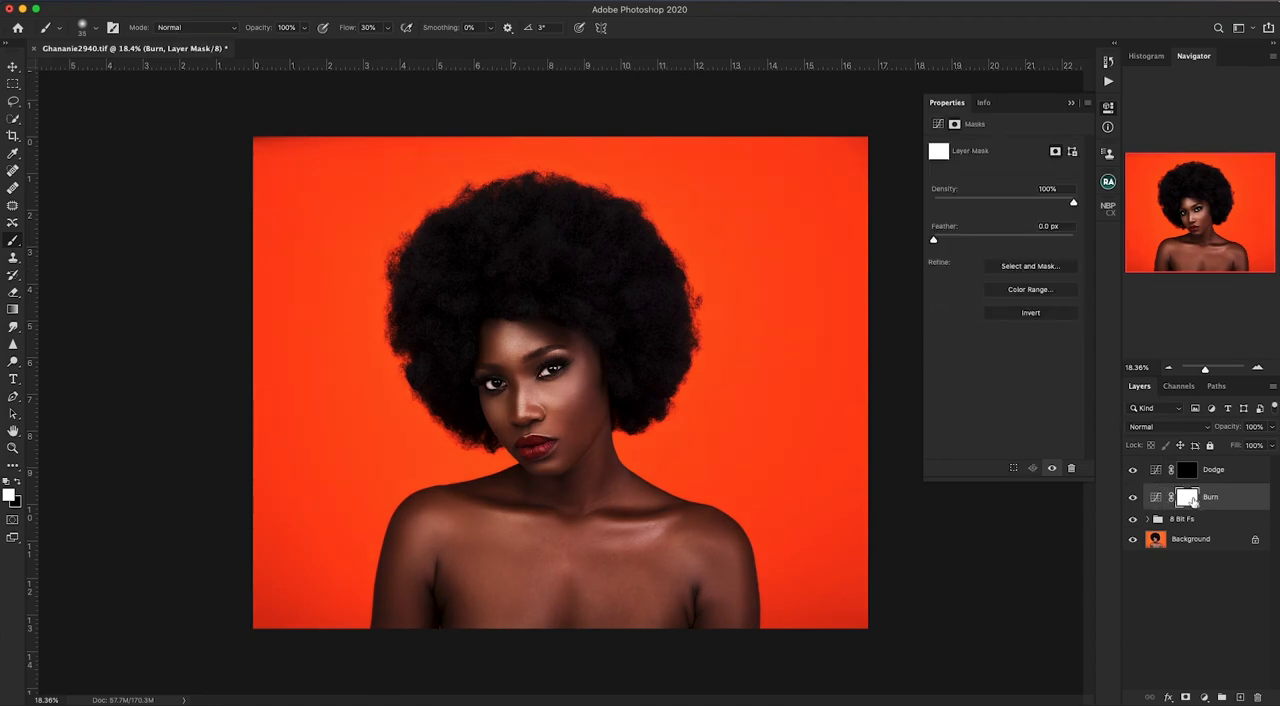
pyautogui.press('super+i')
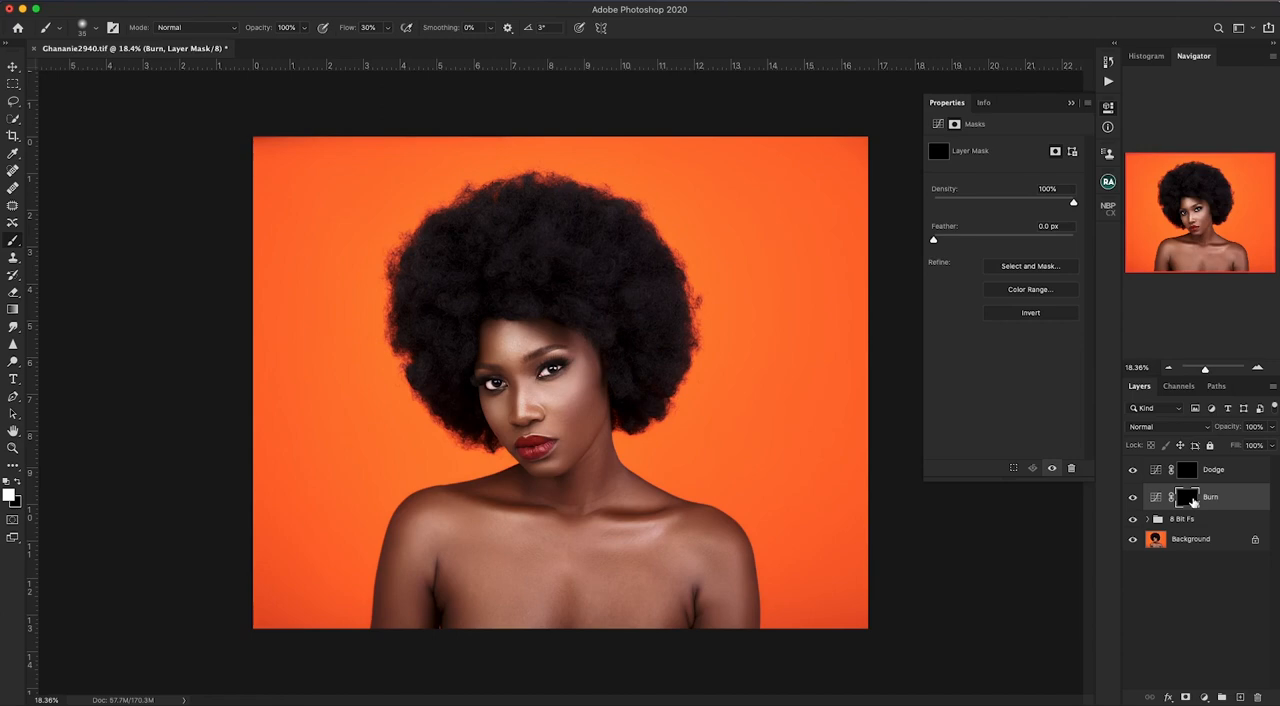
# - Group the Dodge and Burn curves layers and name the group "Dodge and Burn"
pyautogui.keyDown('shift'); pyautogui.click(1186, 464); pyautogui.keyUp('shift')
pyautogui.moveTo(1186, 464)
pyautogui.mouseDown()
pyautogui.moveTo(1222, 562)
pyautogui.moveTo(1223, 697)
pyautogui.mouseUp()
pyautogui.doubleClick(1181, 464)
pyautogui.write('Do')
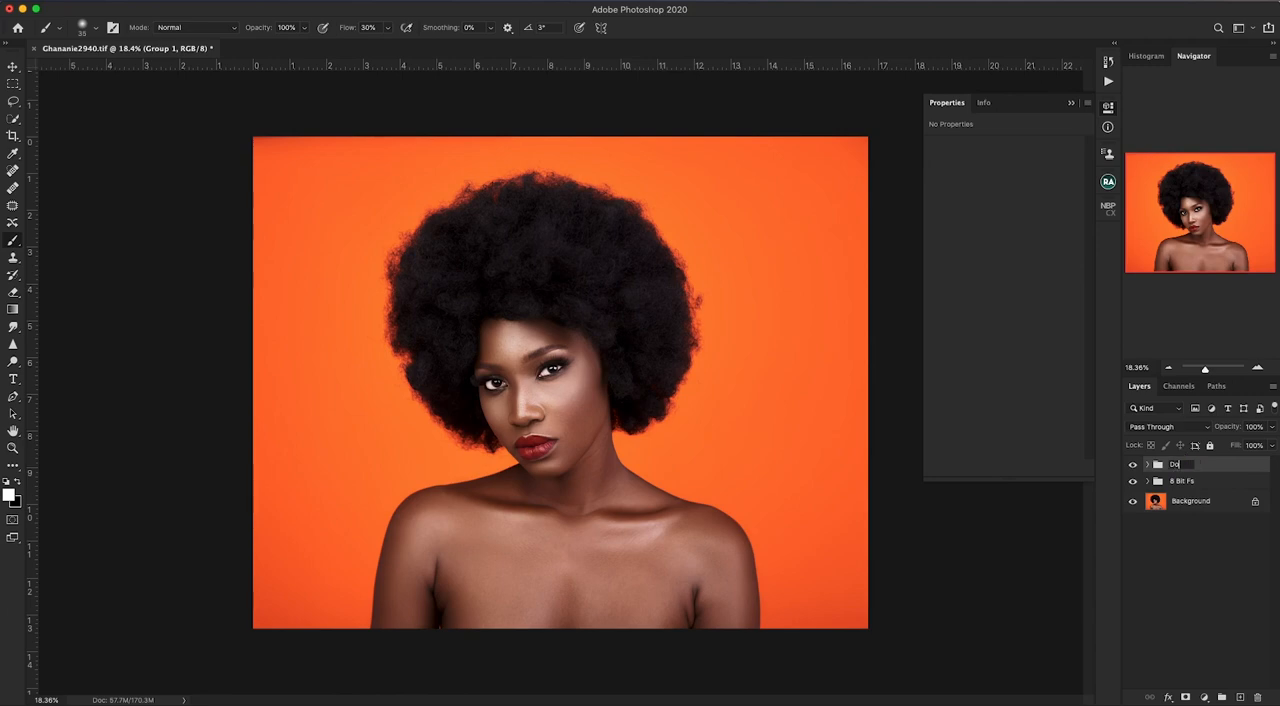
pyautogui.write('dge and Burn')
pyautogui.press('Return')
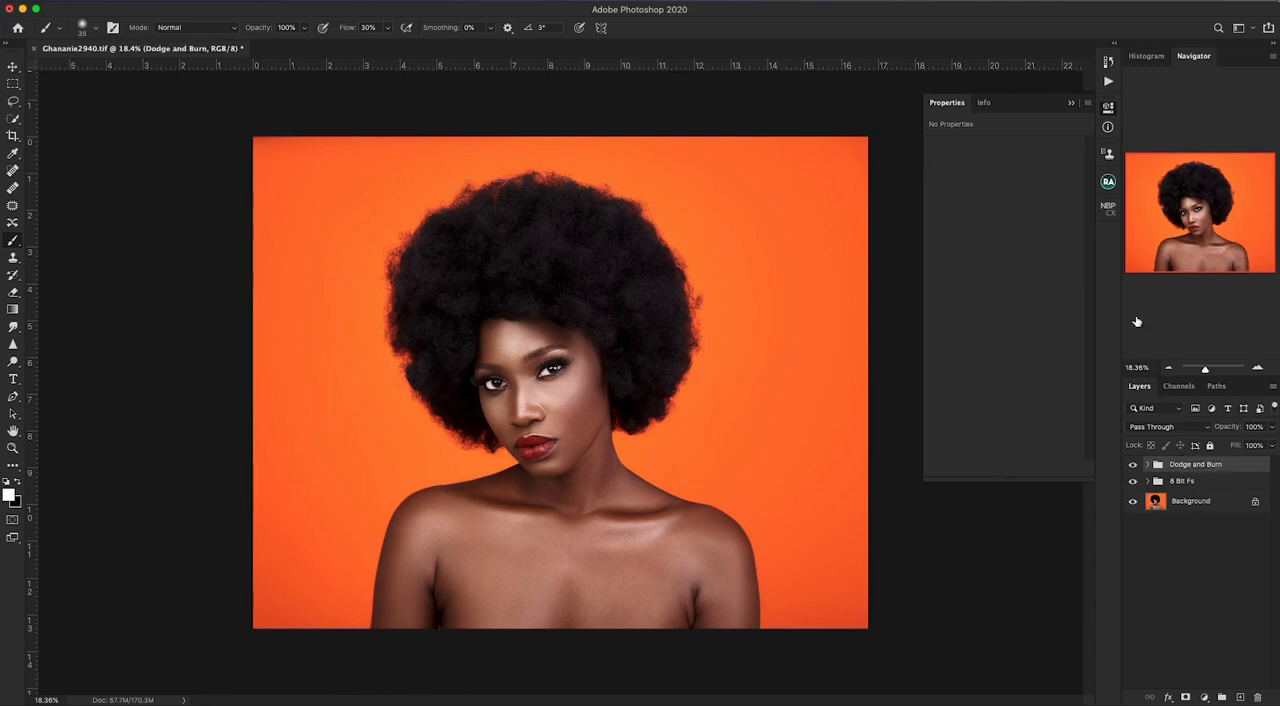
# - Stop recording the Dodge n Burn action and collapse its list of recorded commands
pyautogui.click(1108, 81)
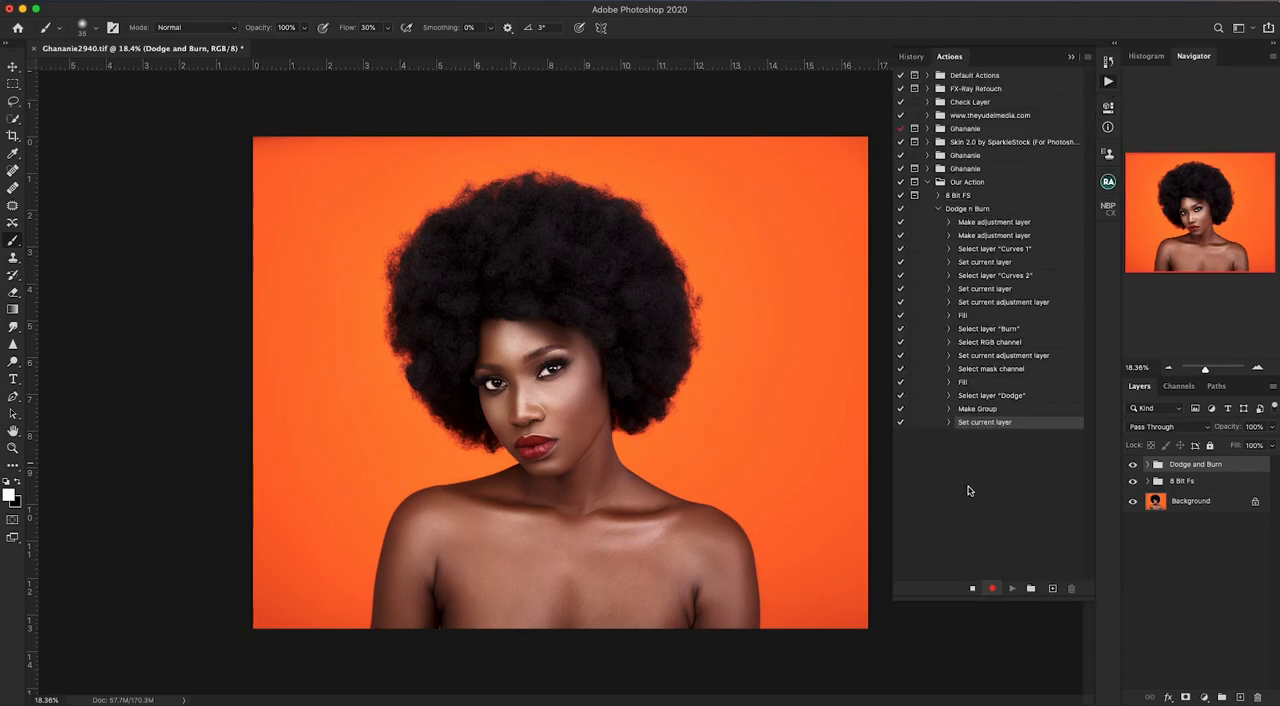
pyautogui.click(972, 589)
pyautogui.click(939, 208)
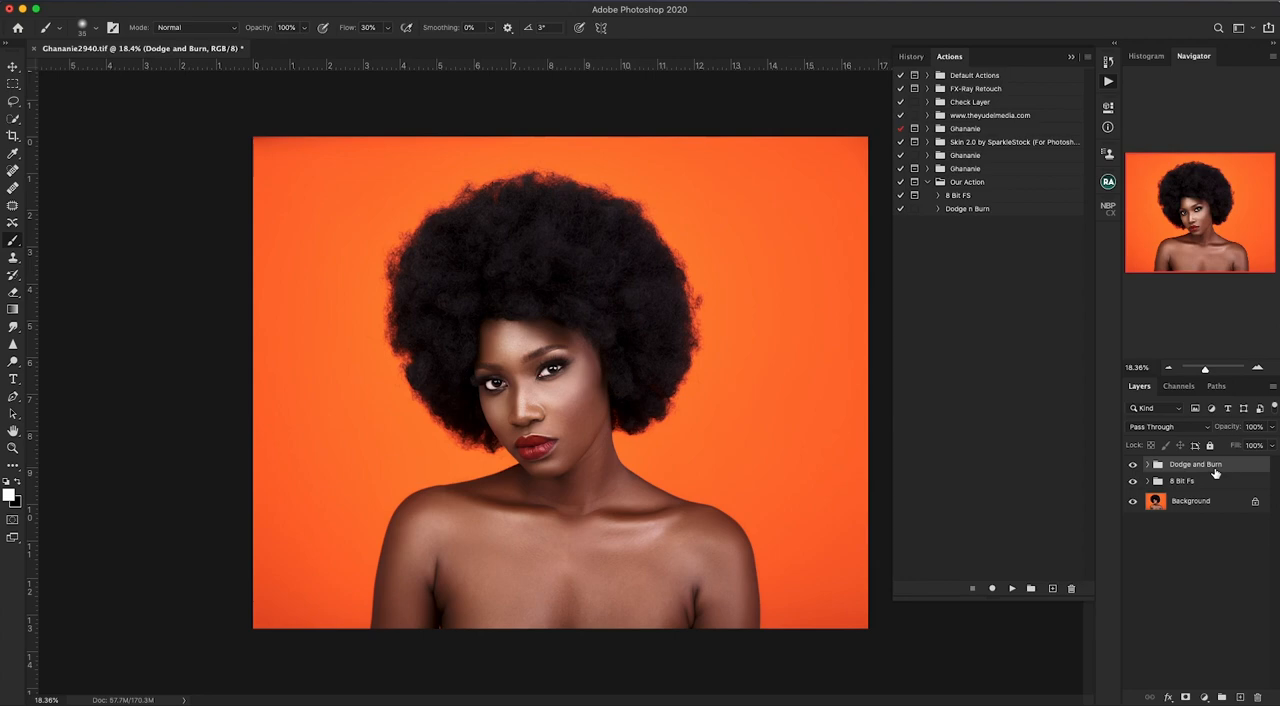
# - Delete the Dodge and Burn group, play the Dodge n Burn action to rebuild it, and check the layers inside the group
pyautogui.press('Delete')
pyautogui.click(980, 212)
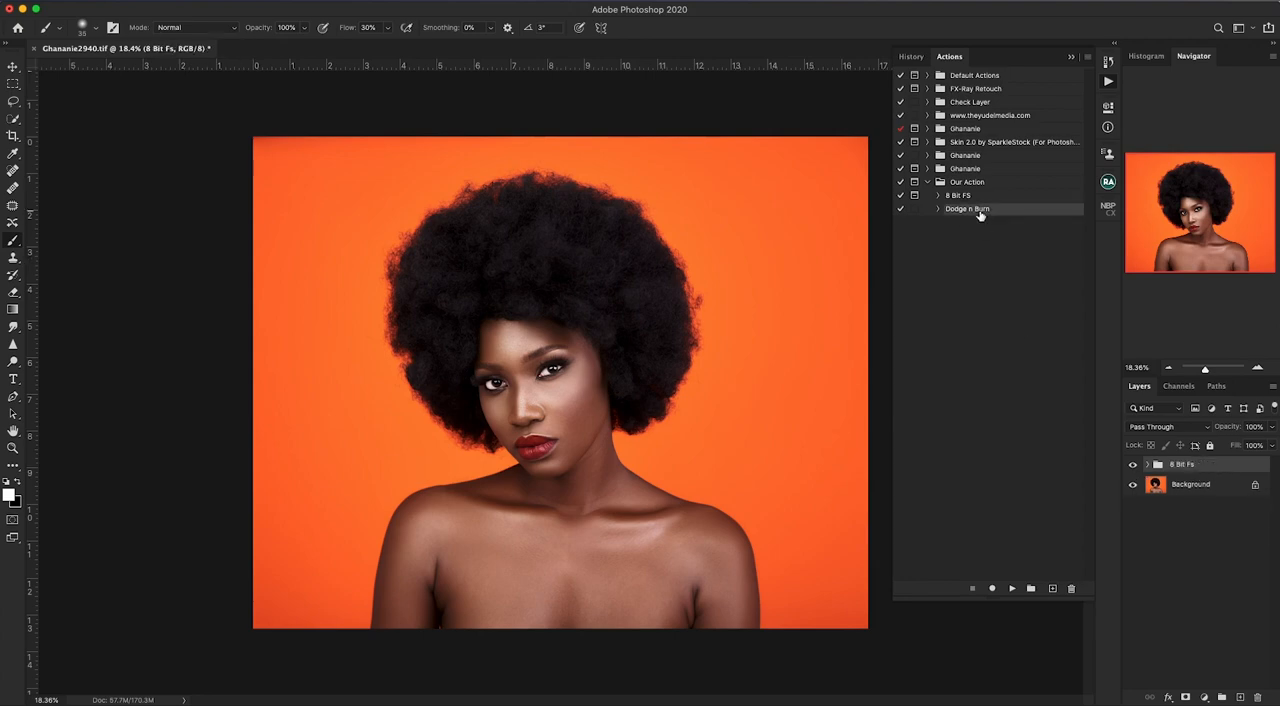
pyautogui.click(1012, 590)
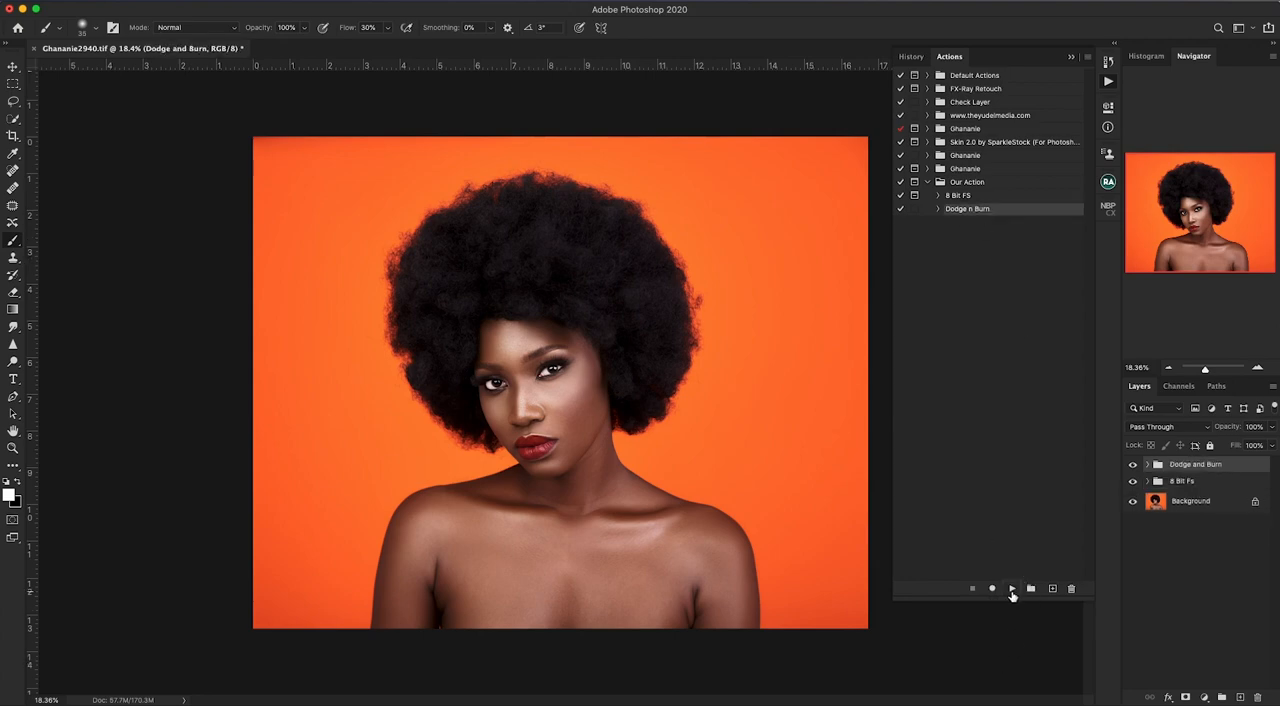
pyautogui.click(1147, 465)
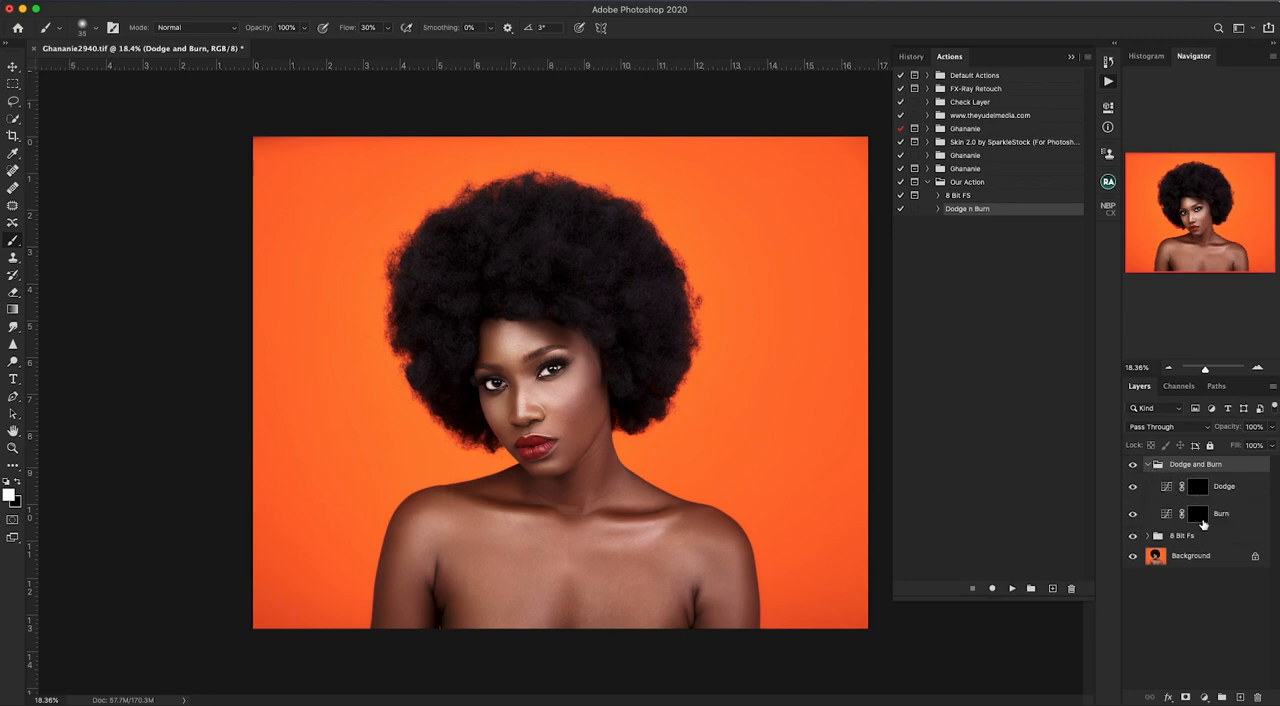
pyautogui.click(1149, 465)
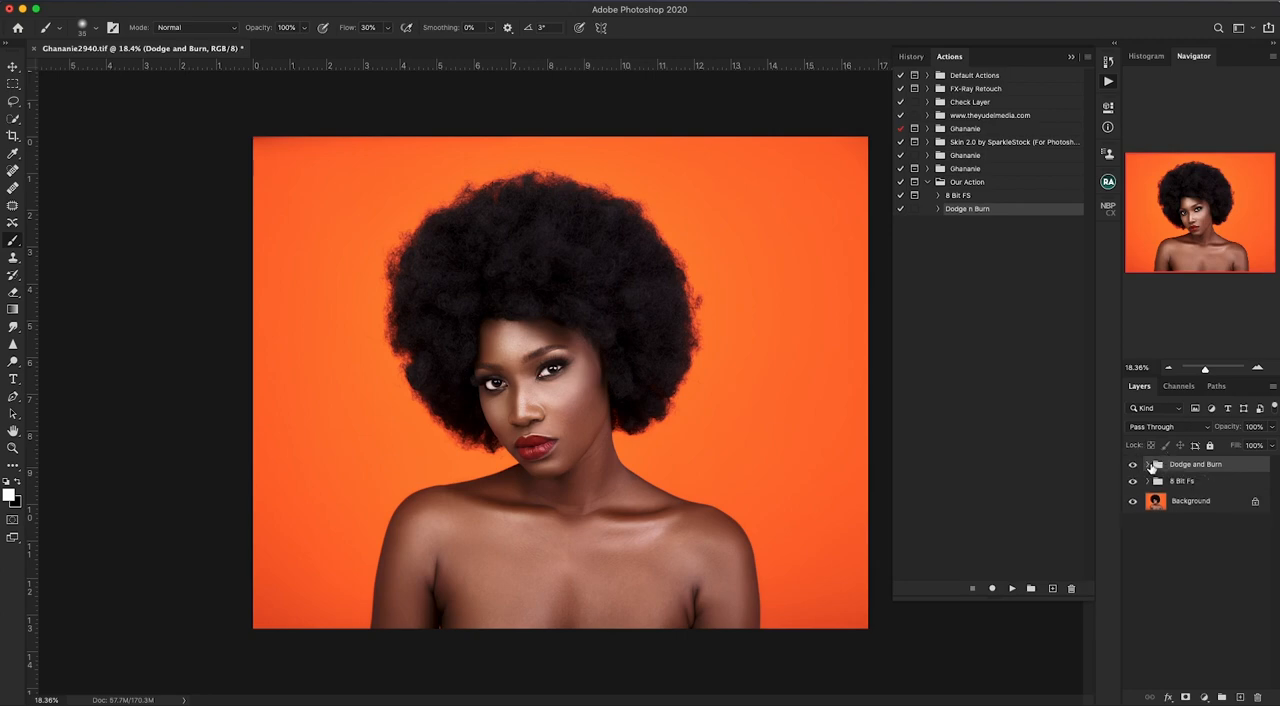